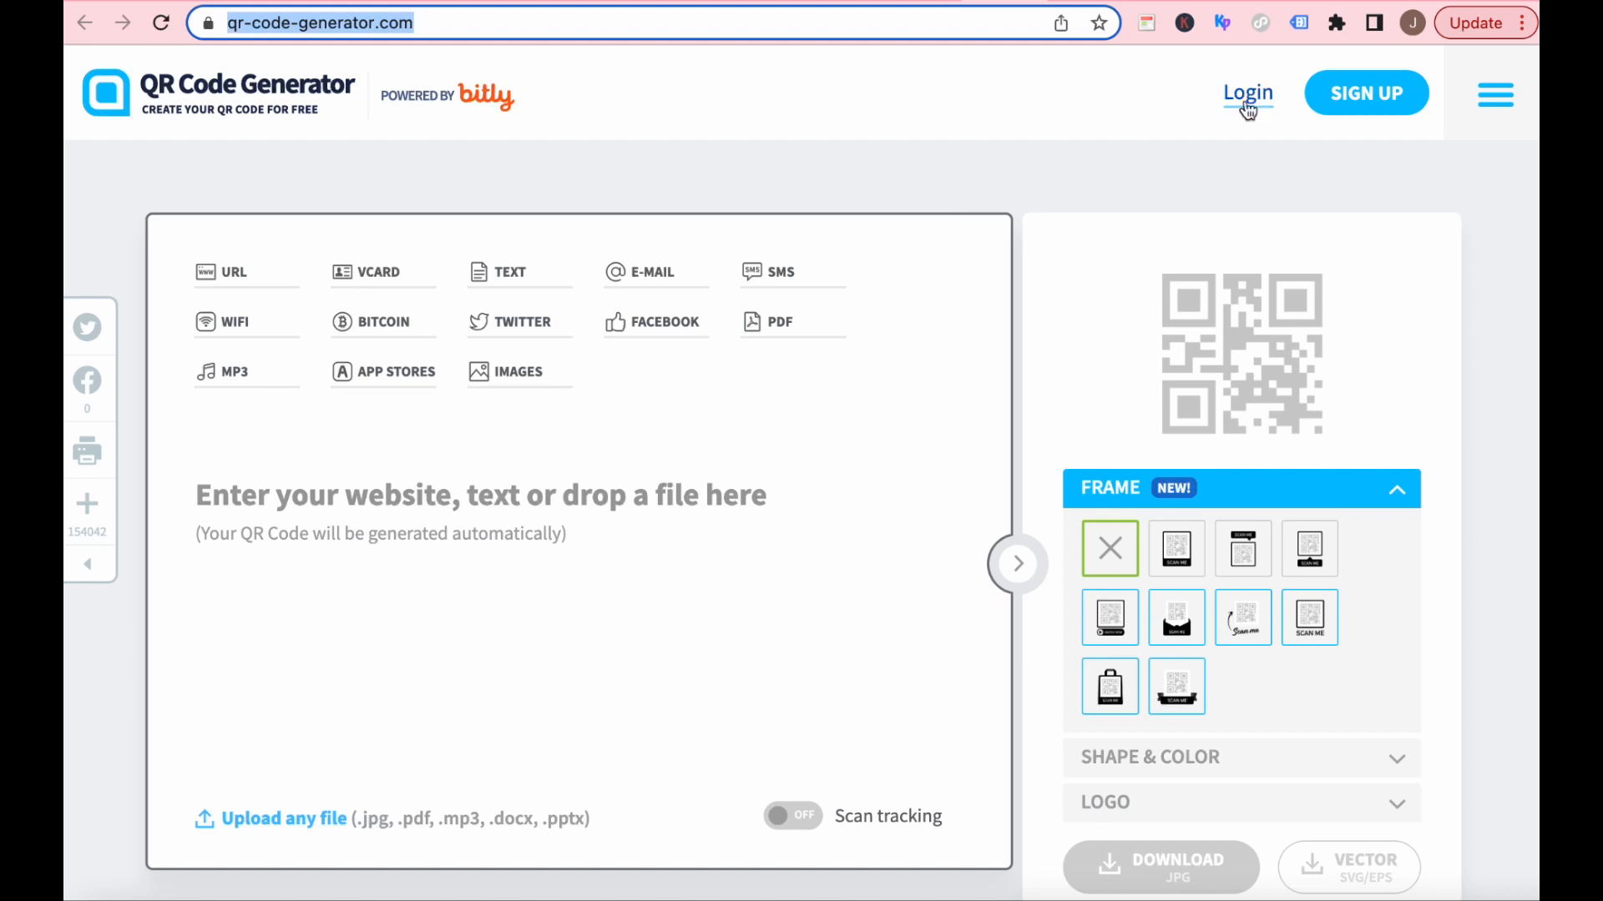
Start signing up for an account, choose Software & IT as the industry and enter the account e-mail address.
left_click(1364, 97)
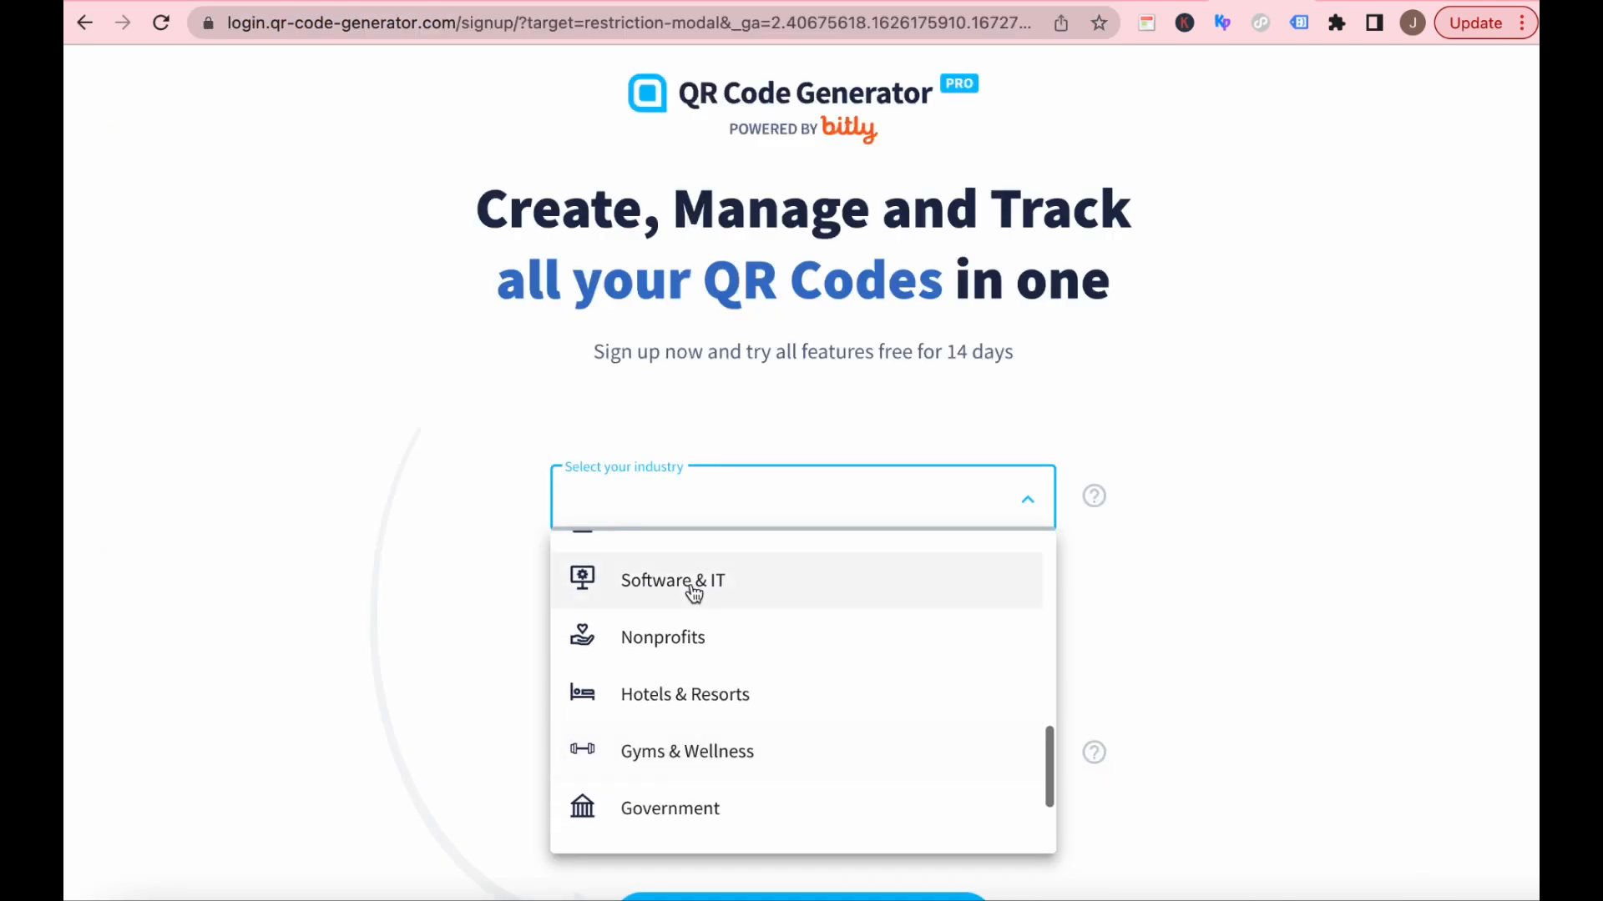
left_click(594, 590)
left_click(647, 587)
key("Tab")
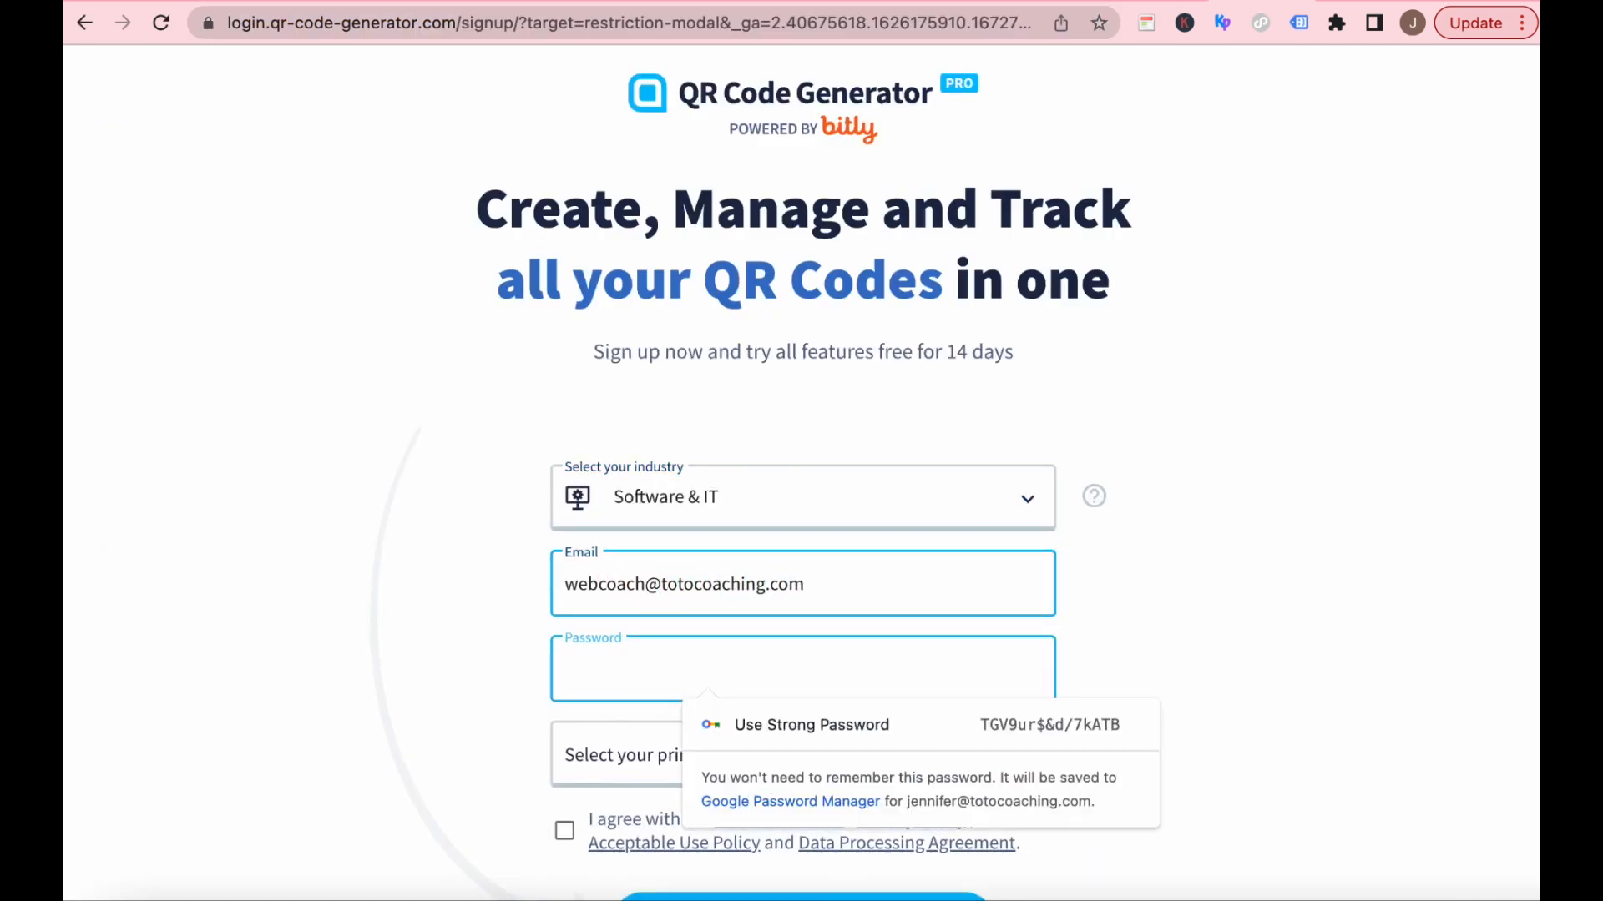
Fill in the account password with the suggested strong one, choose Emails as the primary use, accept the terms and submit the sign-up.
left_click(849, 720)
left_click(789, 764)
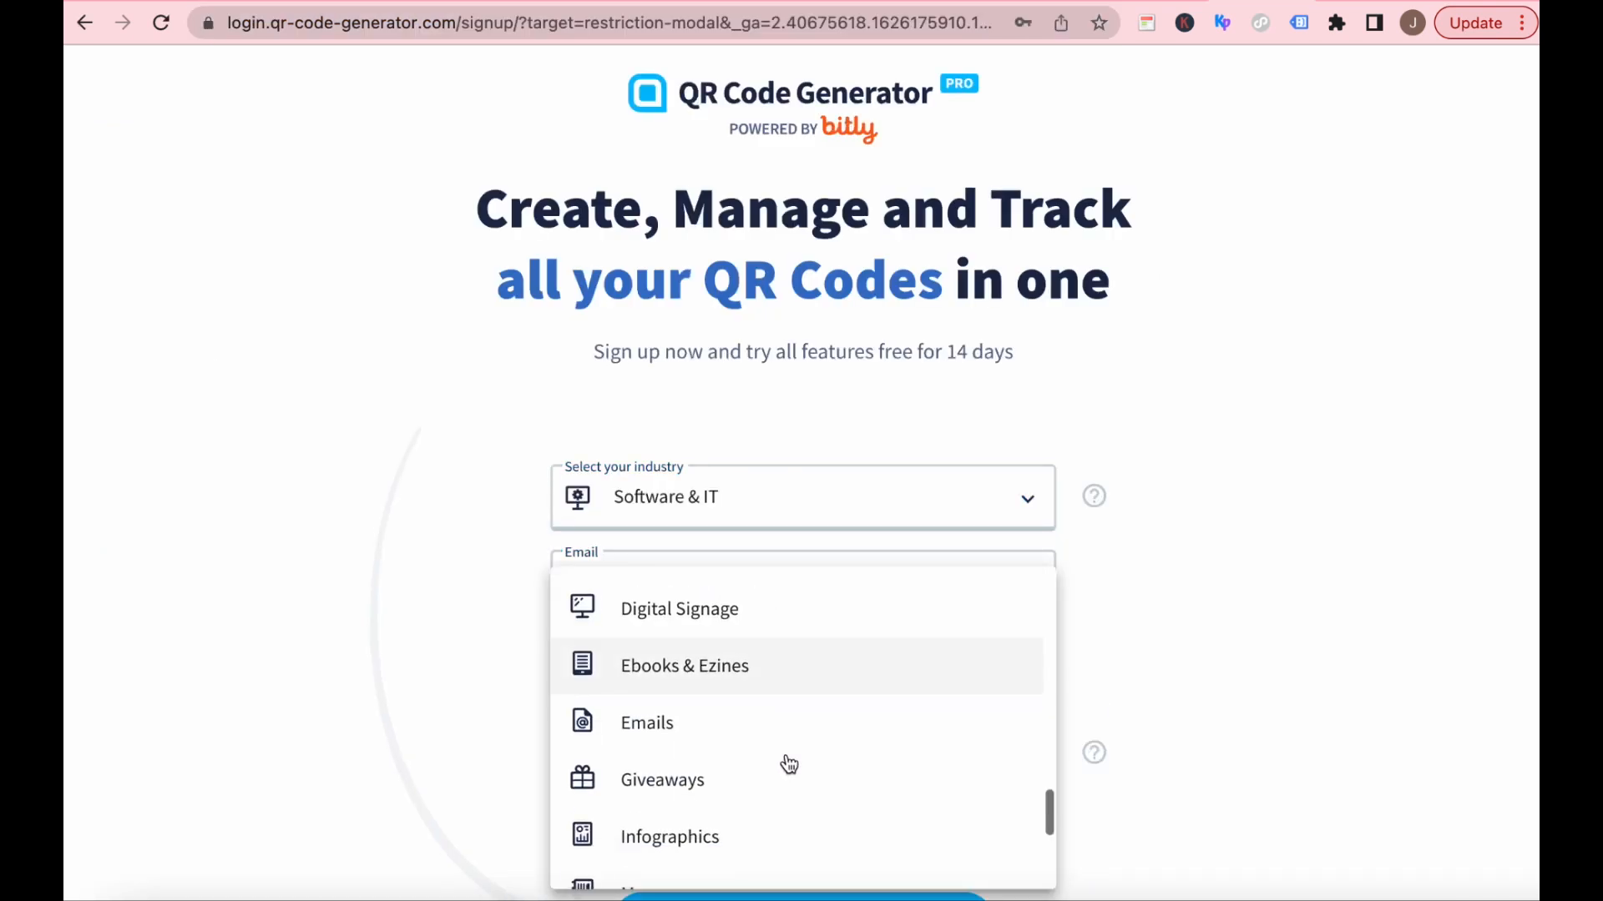
left_click(639, 729)
scroll(1260, 654, "down", 4)
left_click(564, 518)
left_click(815, 599)
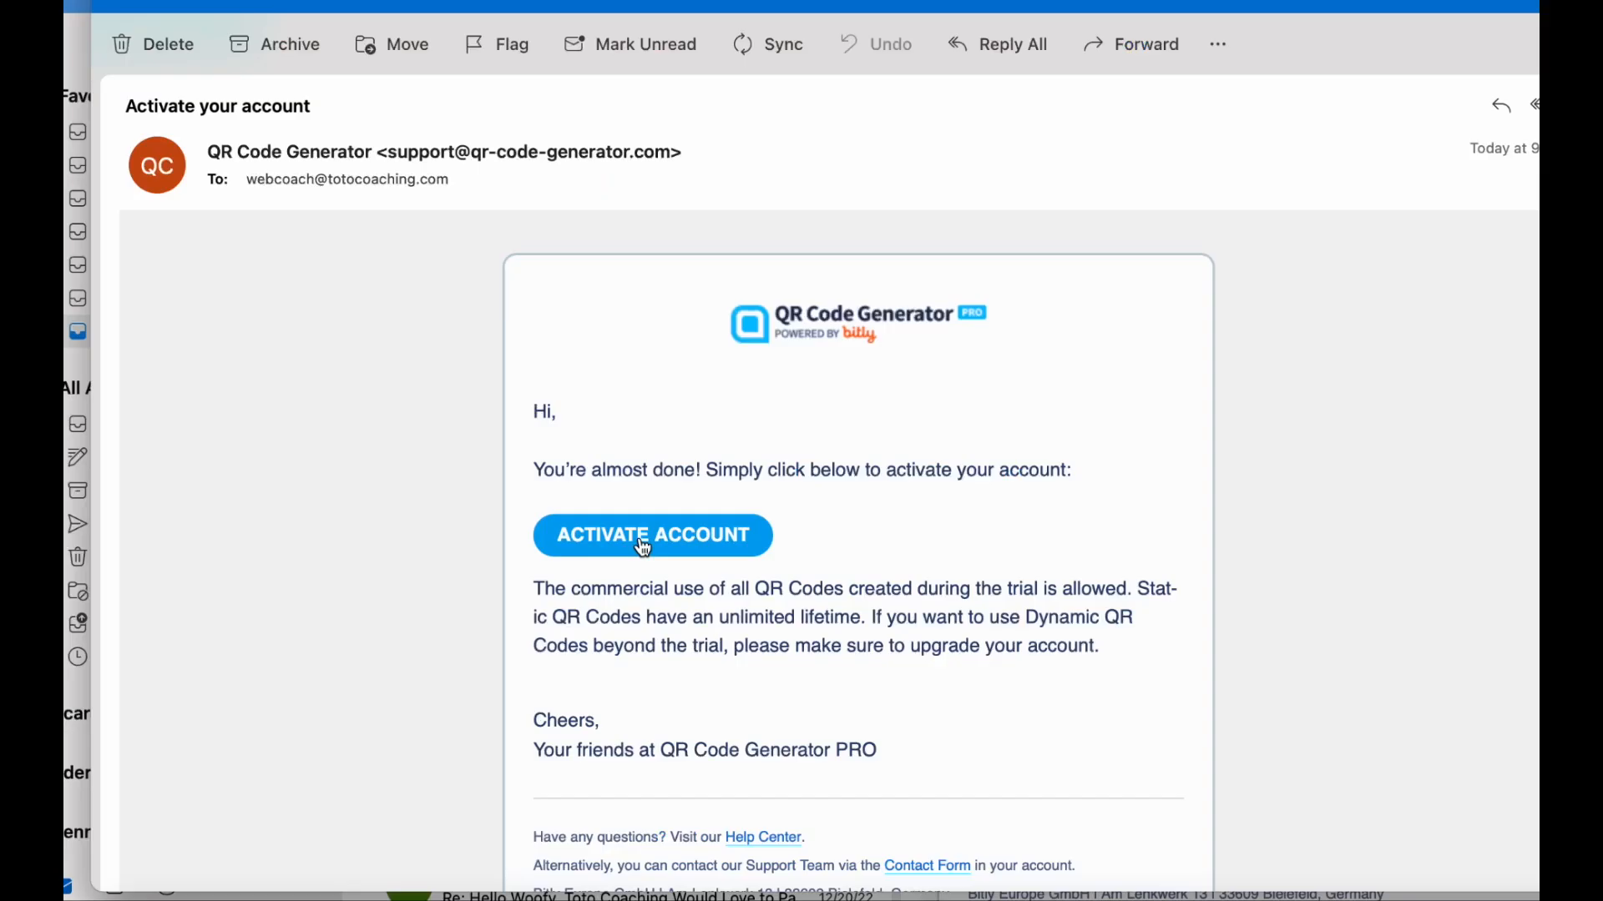
Activate the account from the received e-mail and start a new dynamic QR code of type Website.
left_click(641, 544)
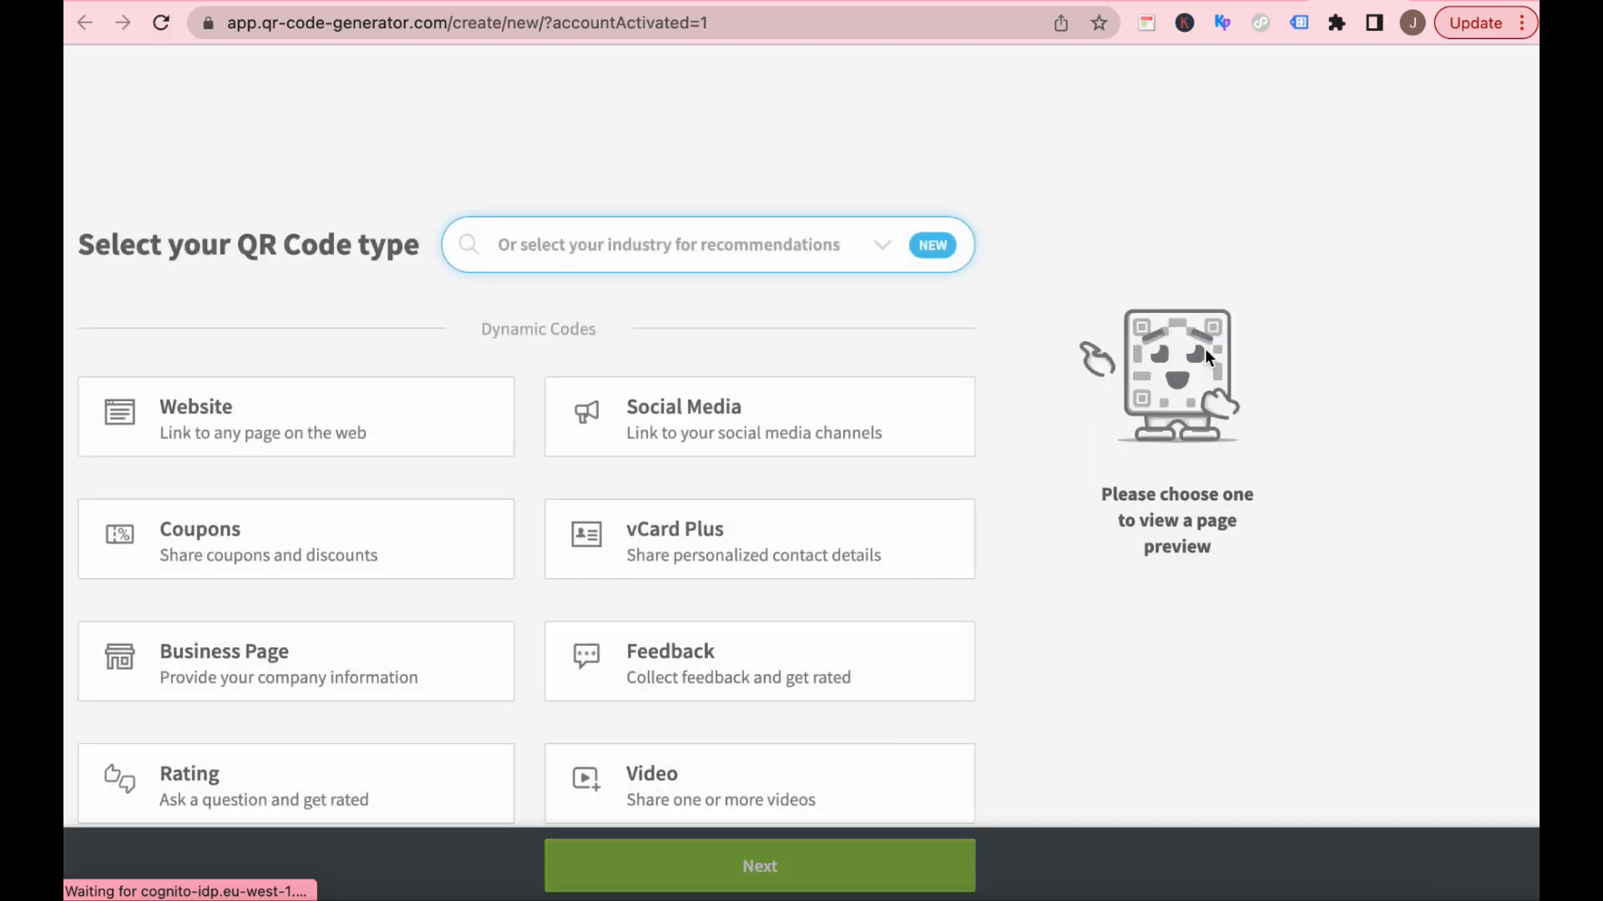
scroll(879, 417, "down", 7)
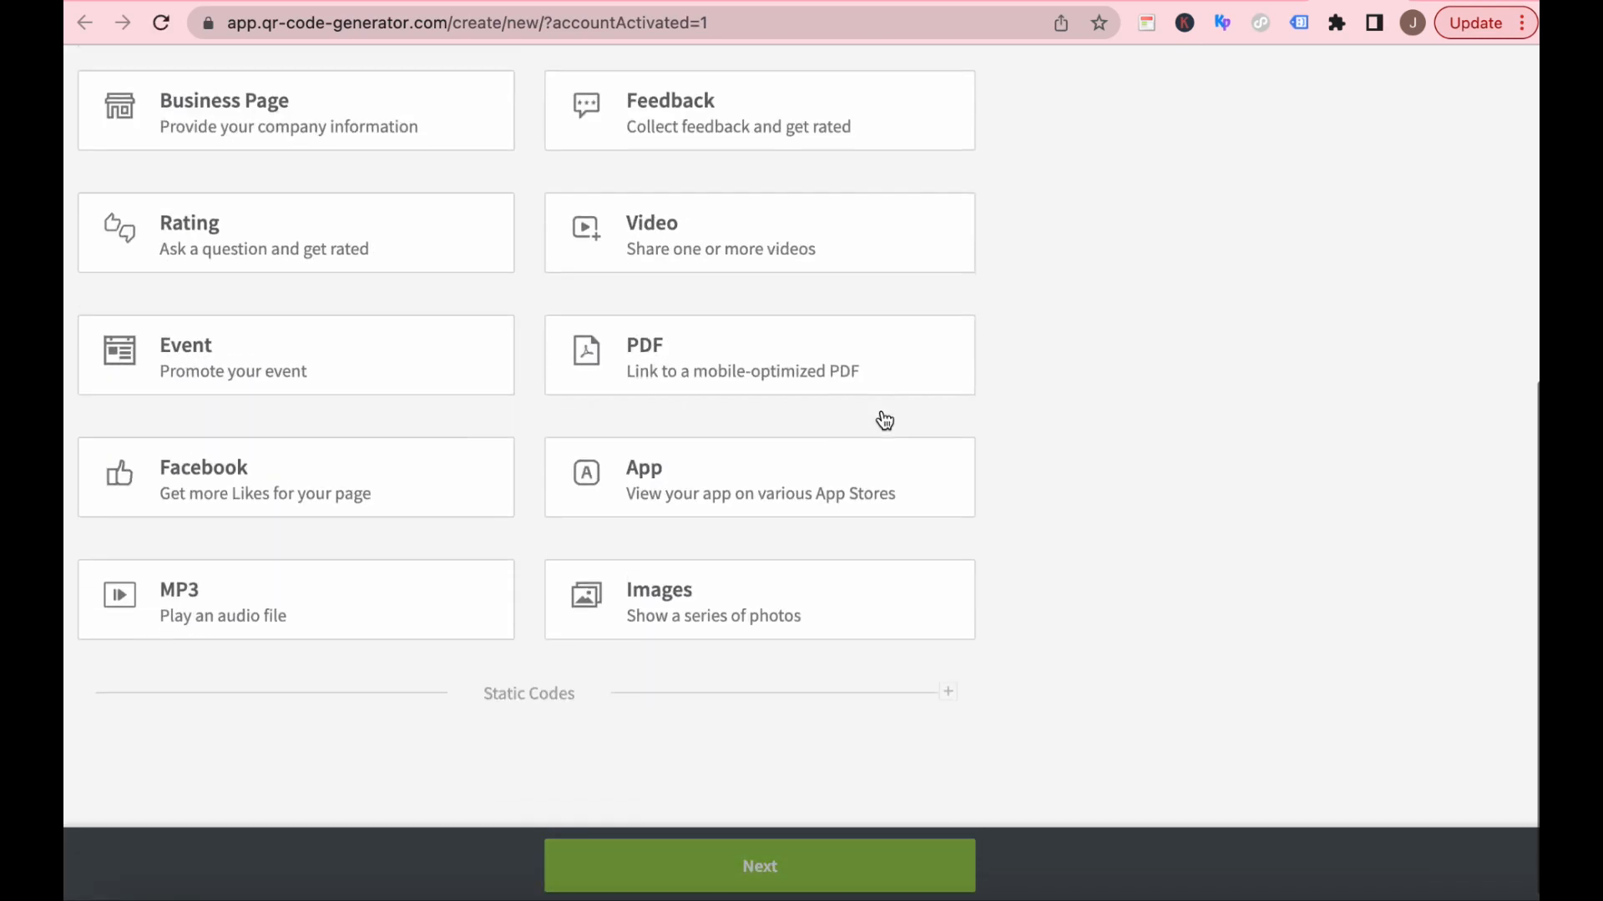
scroll(881, 409, "up", 7)
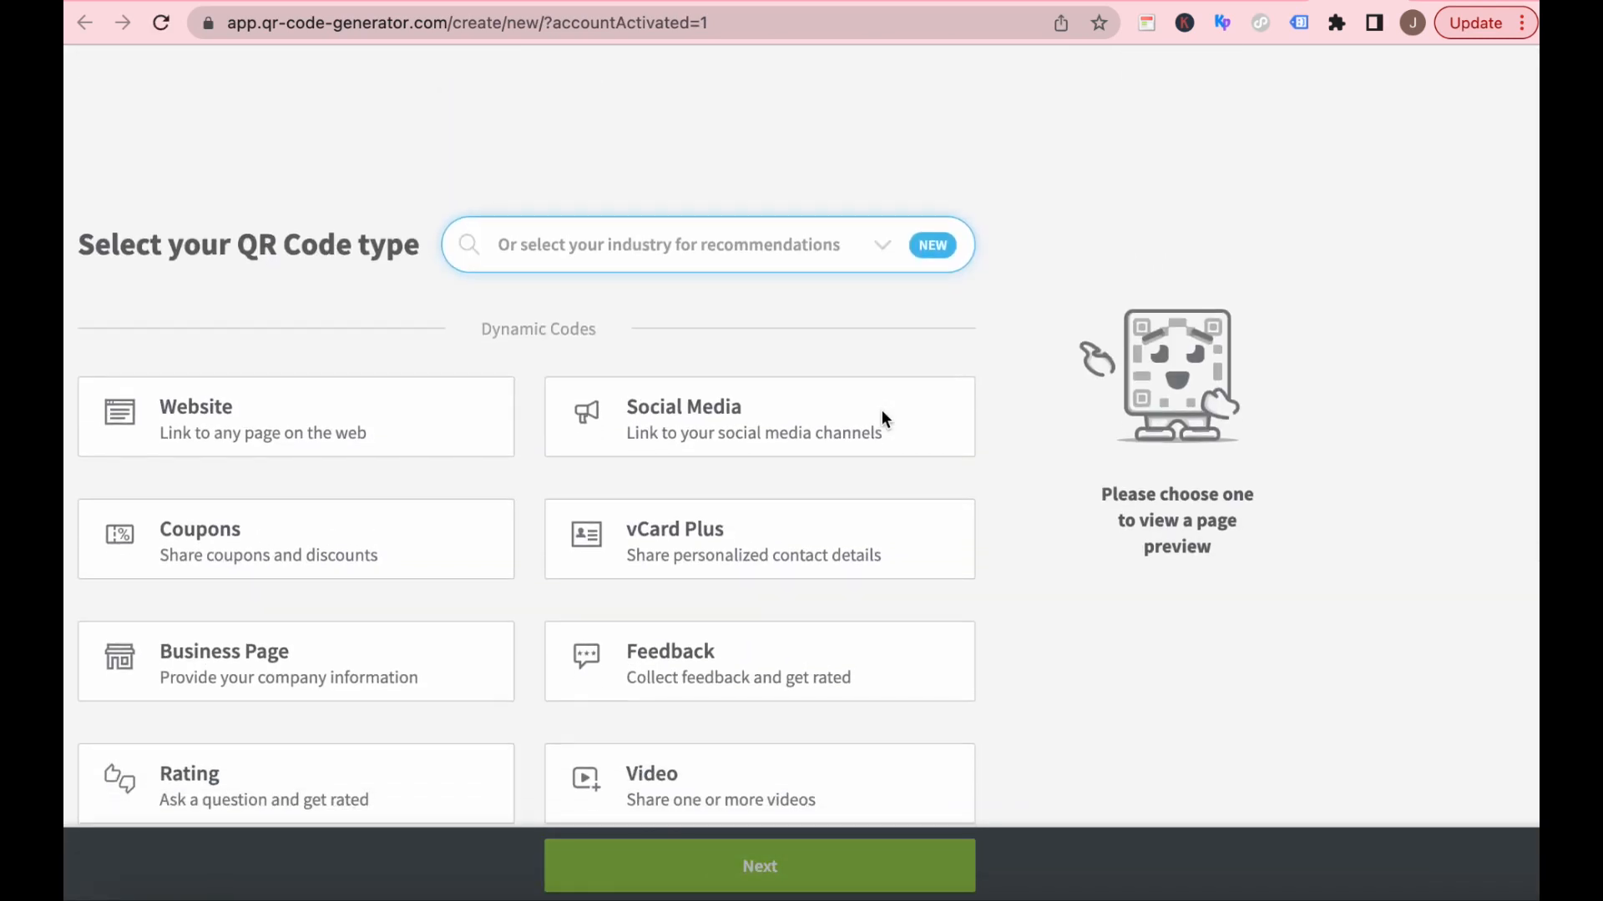
left_click(230, 297)
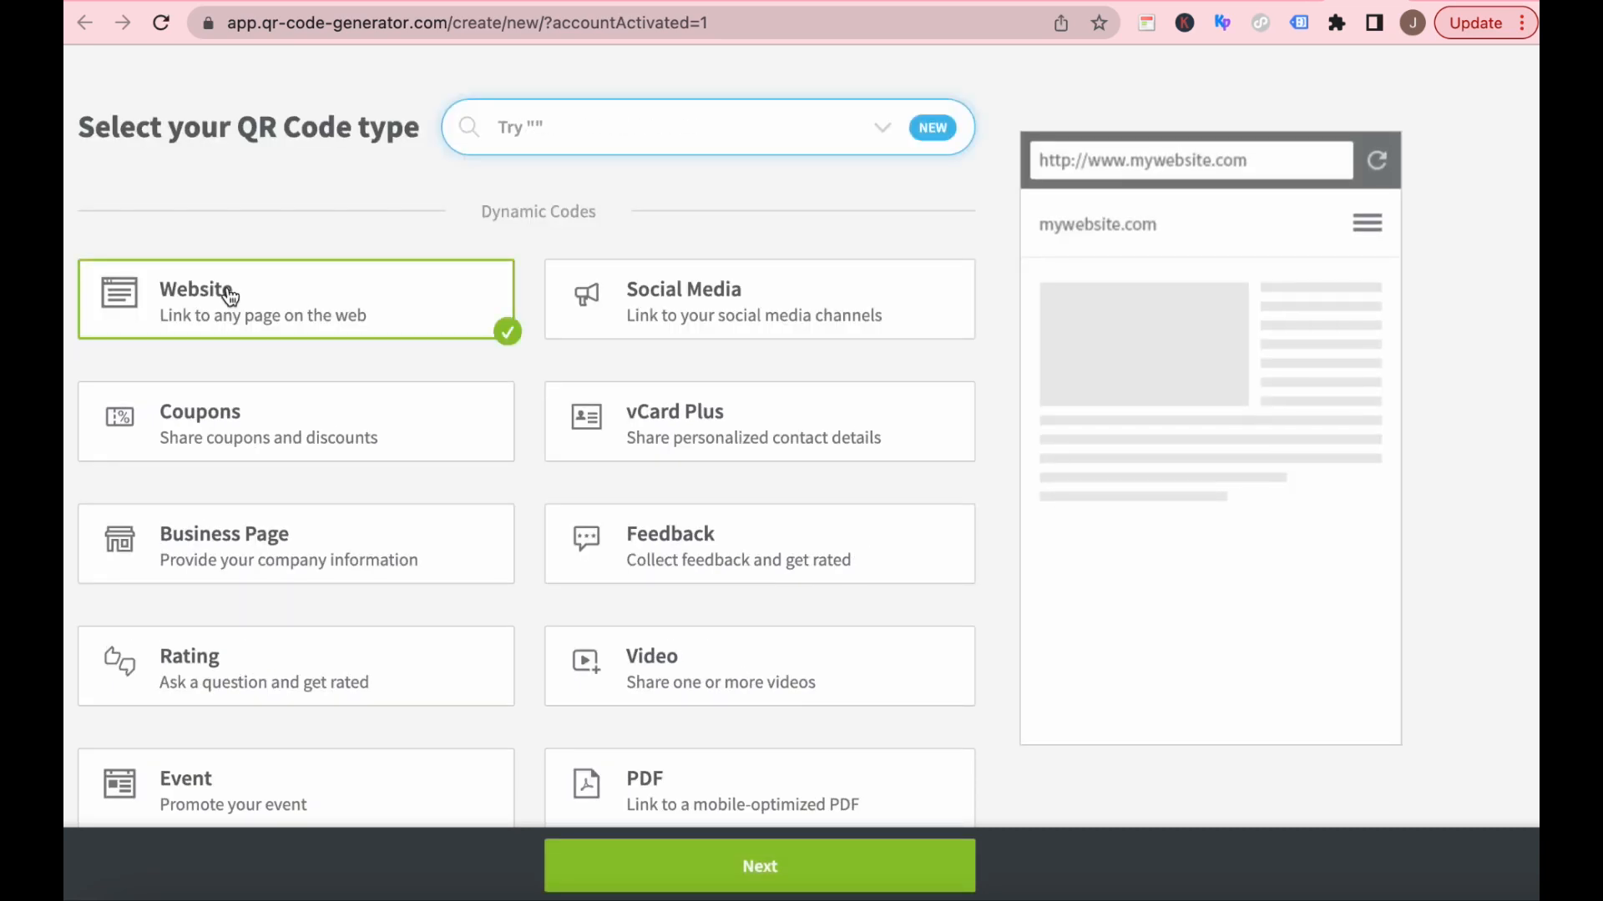
left_click(762, 866)
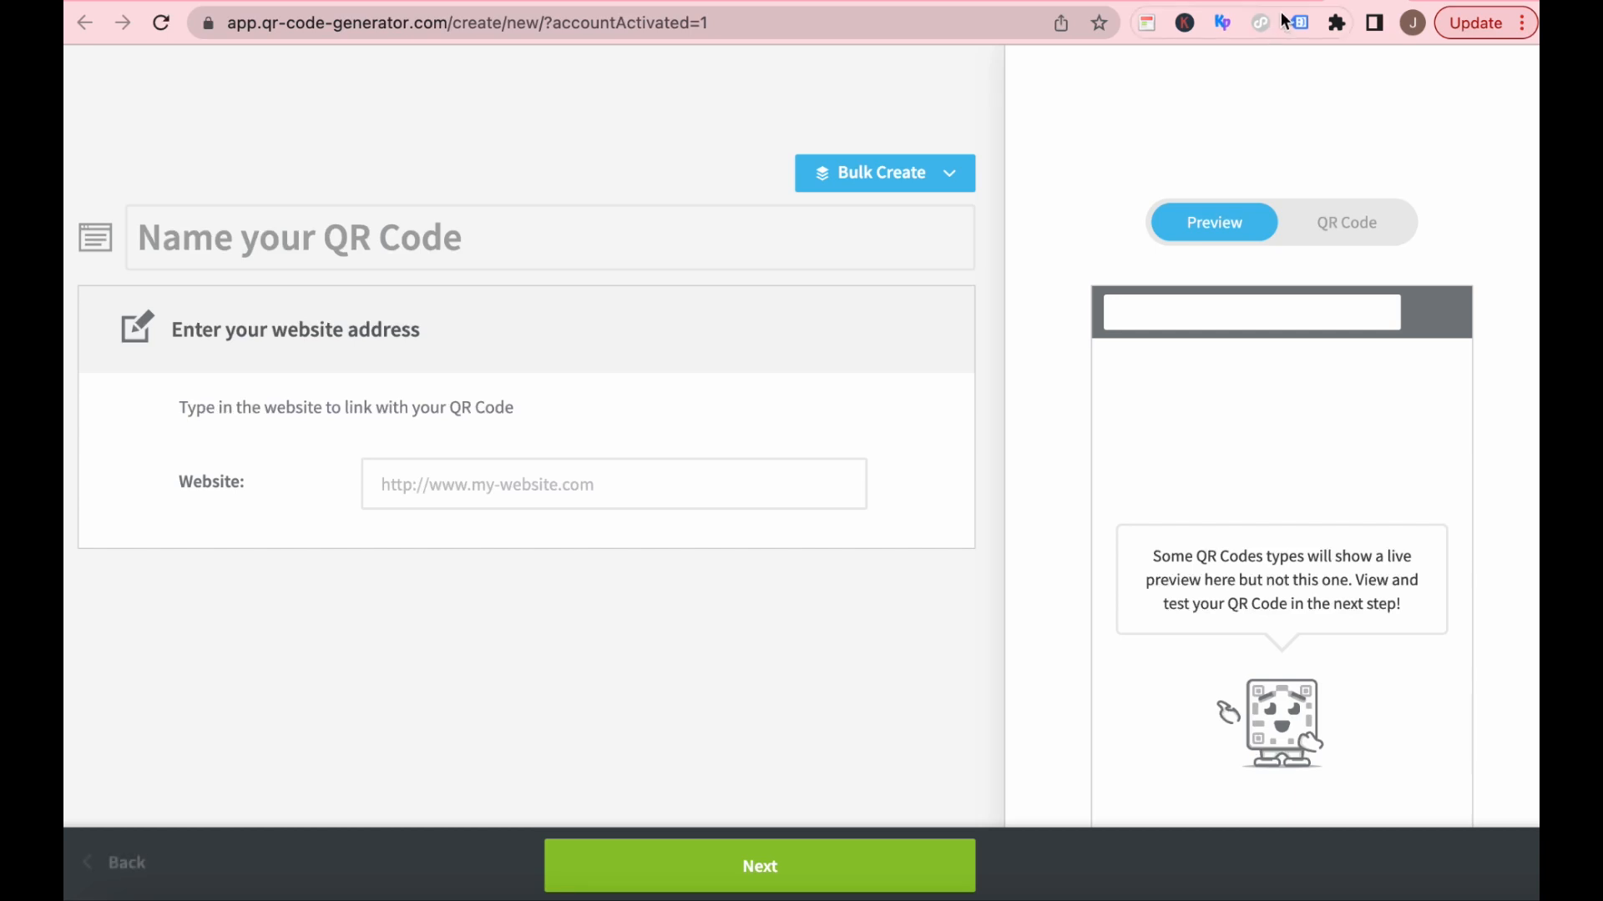
Switch to the Boot Camp Rise in Google Search course page and remove the fbclid tracking parameter from its address.
left_click(1092, 2)
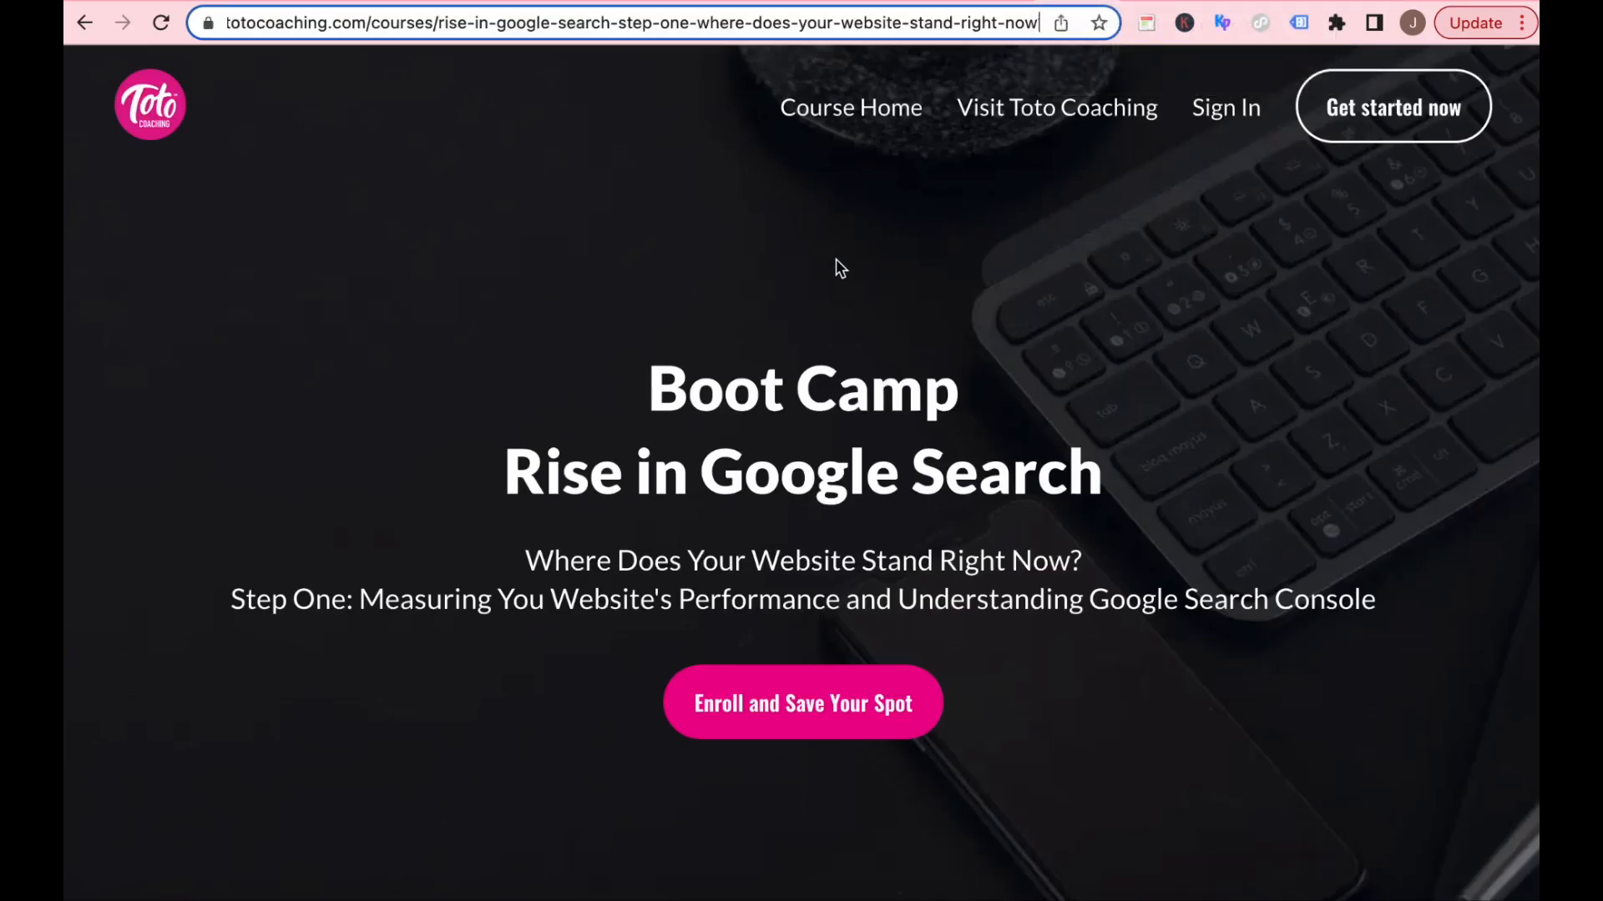
scroll(835, 258, "down", 8)
scroll(829, 299, "up", 5)
scroll(831, 300, "up", 3)
key("Right")
key("Right")
key("Right")
key("Right")
key("Right")
key("Right")
key("Right")
key("Right")
key("Right")
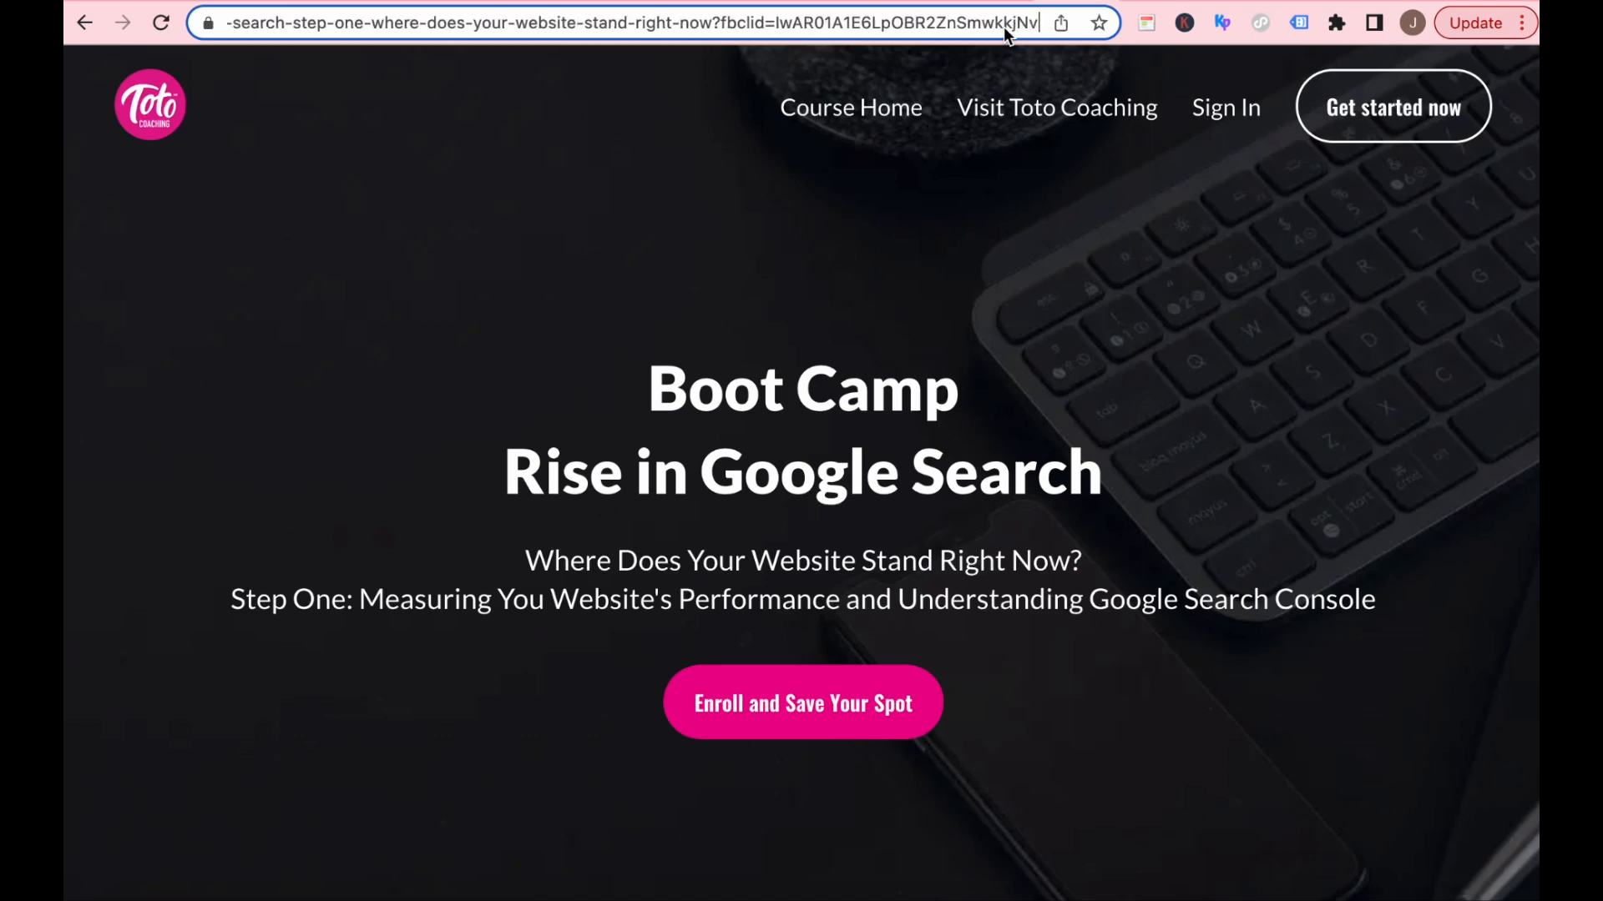
key("Right")
key("Right")
key("Right")
key("Right")
key("Right")
key("Right")
key("Right")
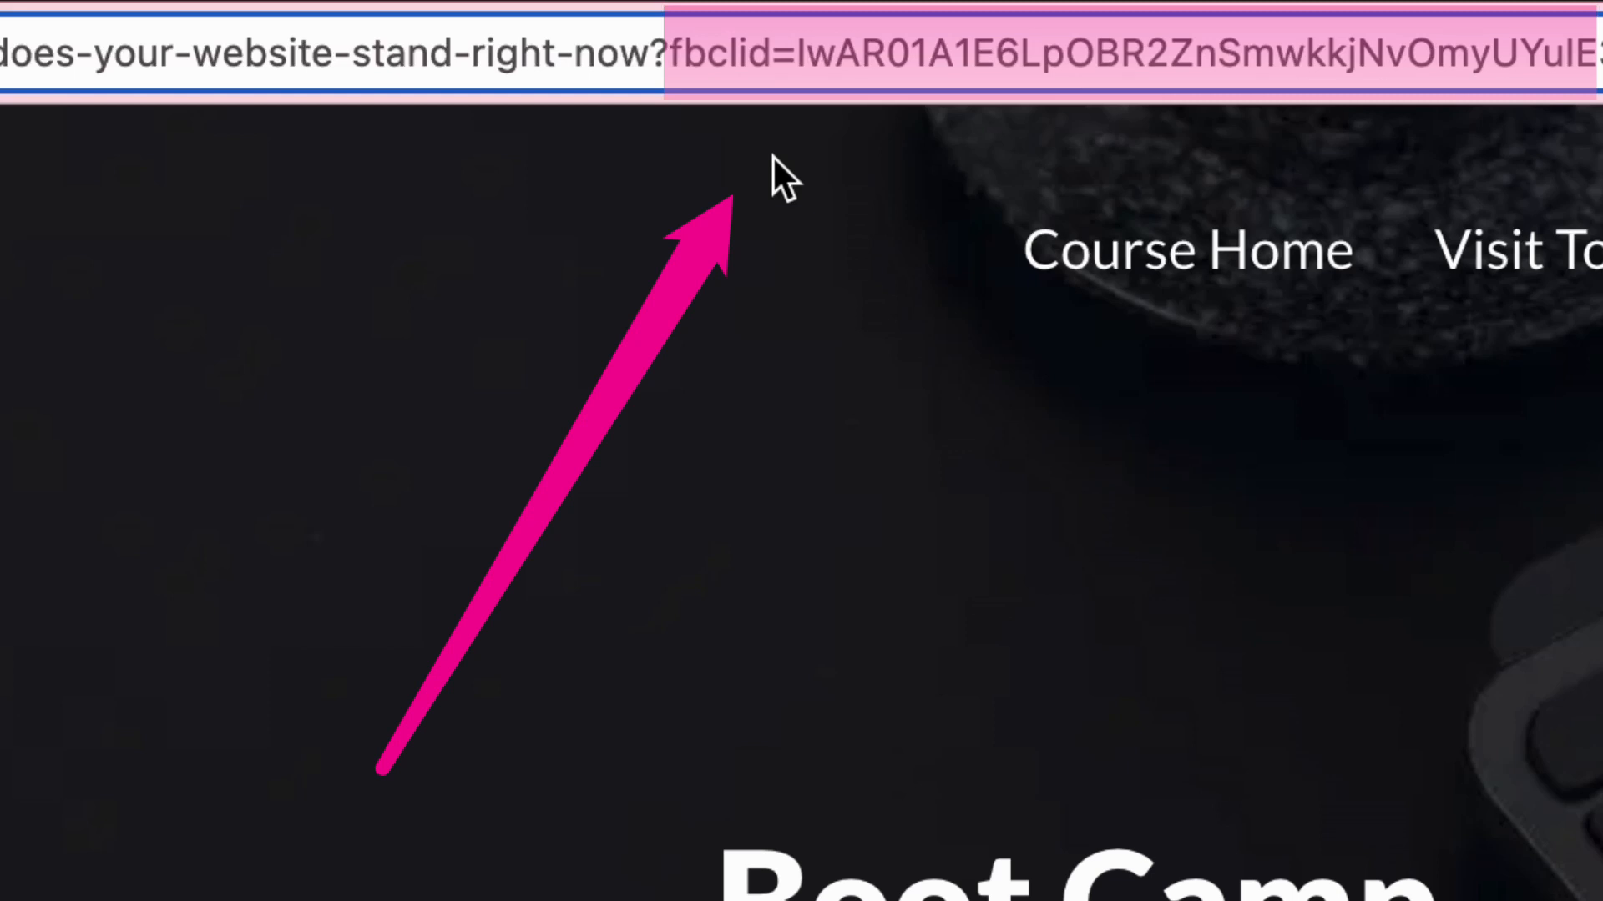
left_click_drag(658, 55, 1589, 15)
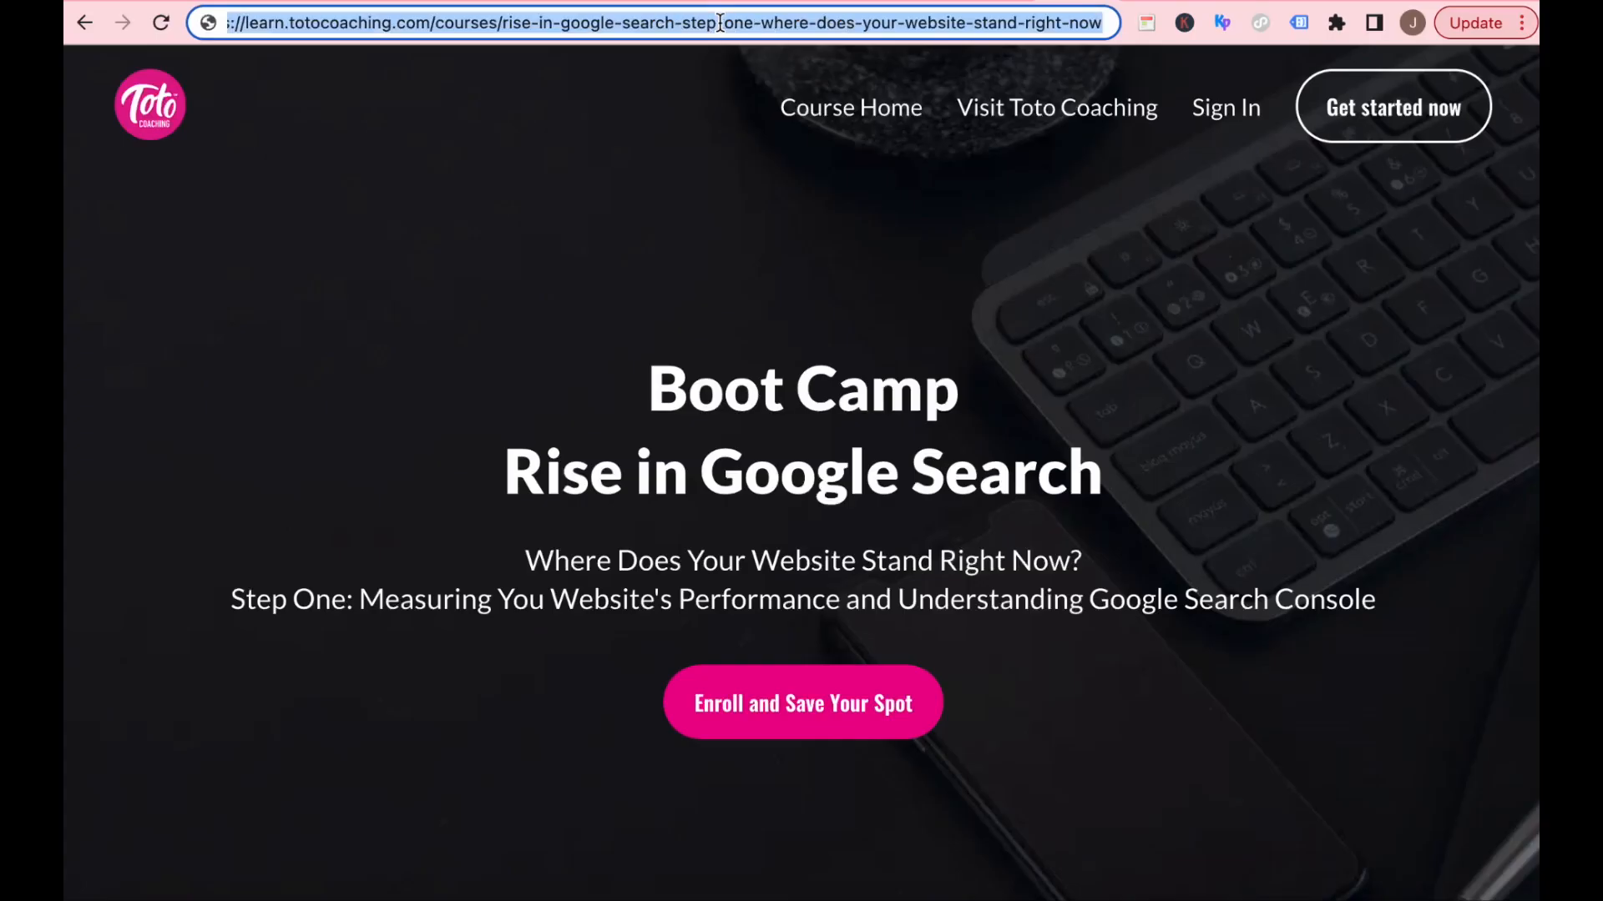
Copy the cleaned course page address into the new QR code's Website field.
right_click(719, 23)
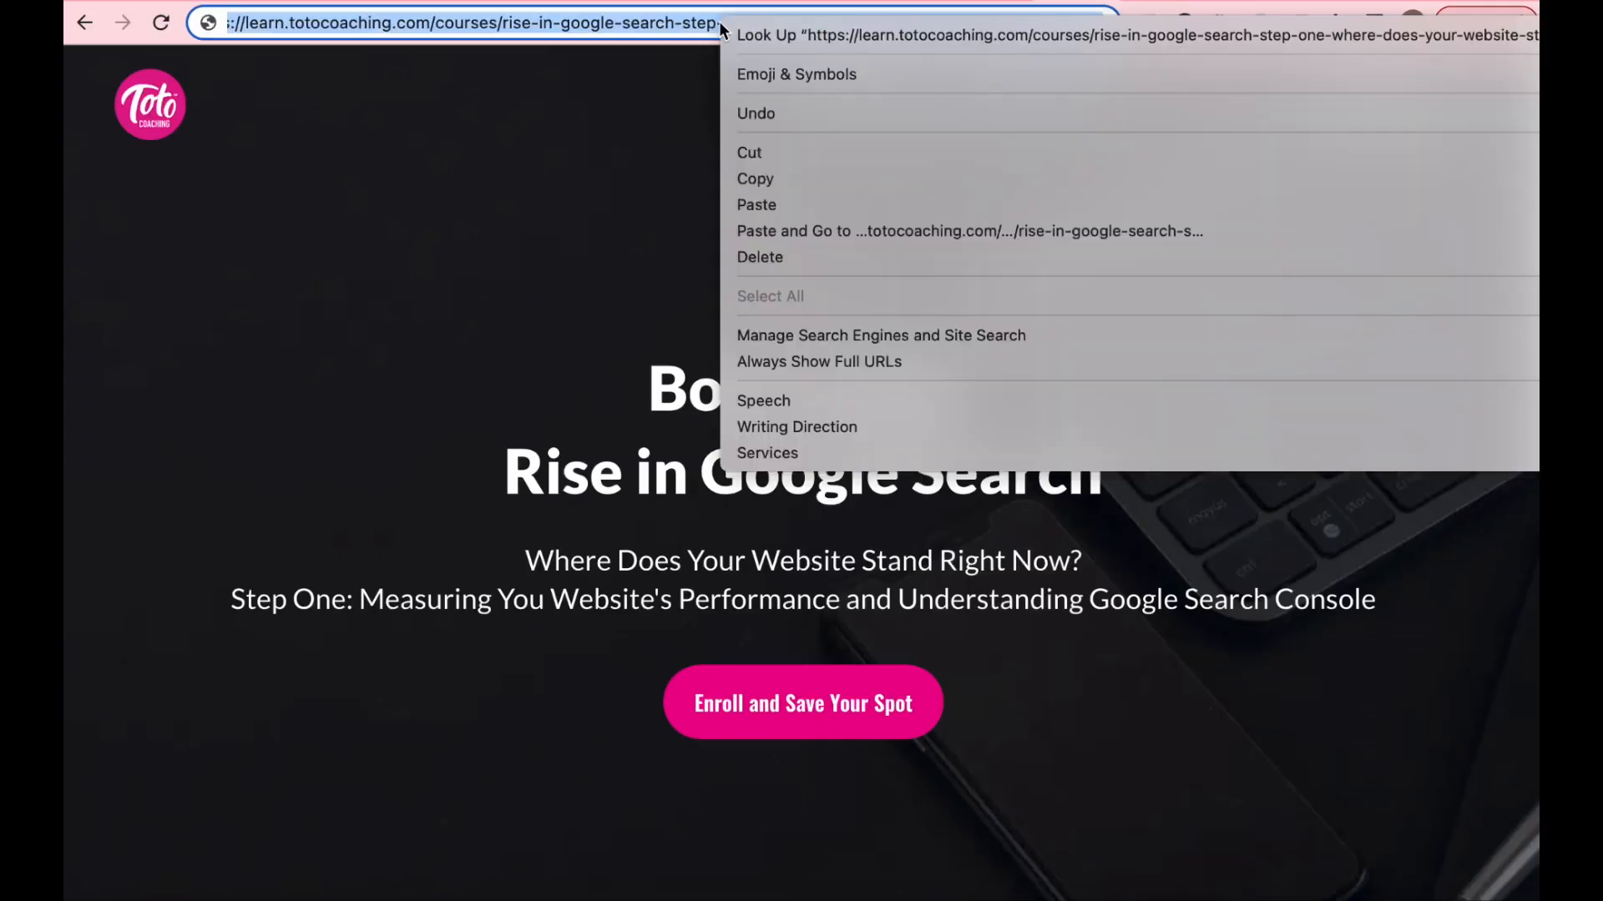
left_click(807, 179)
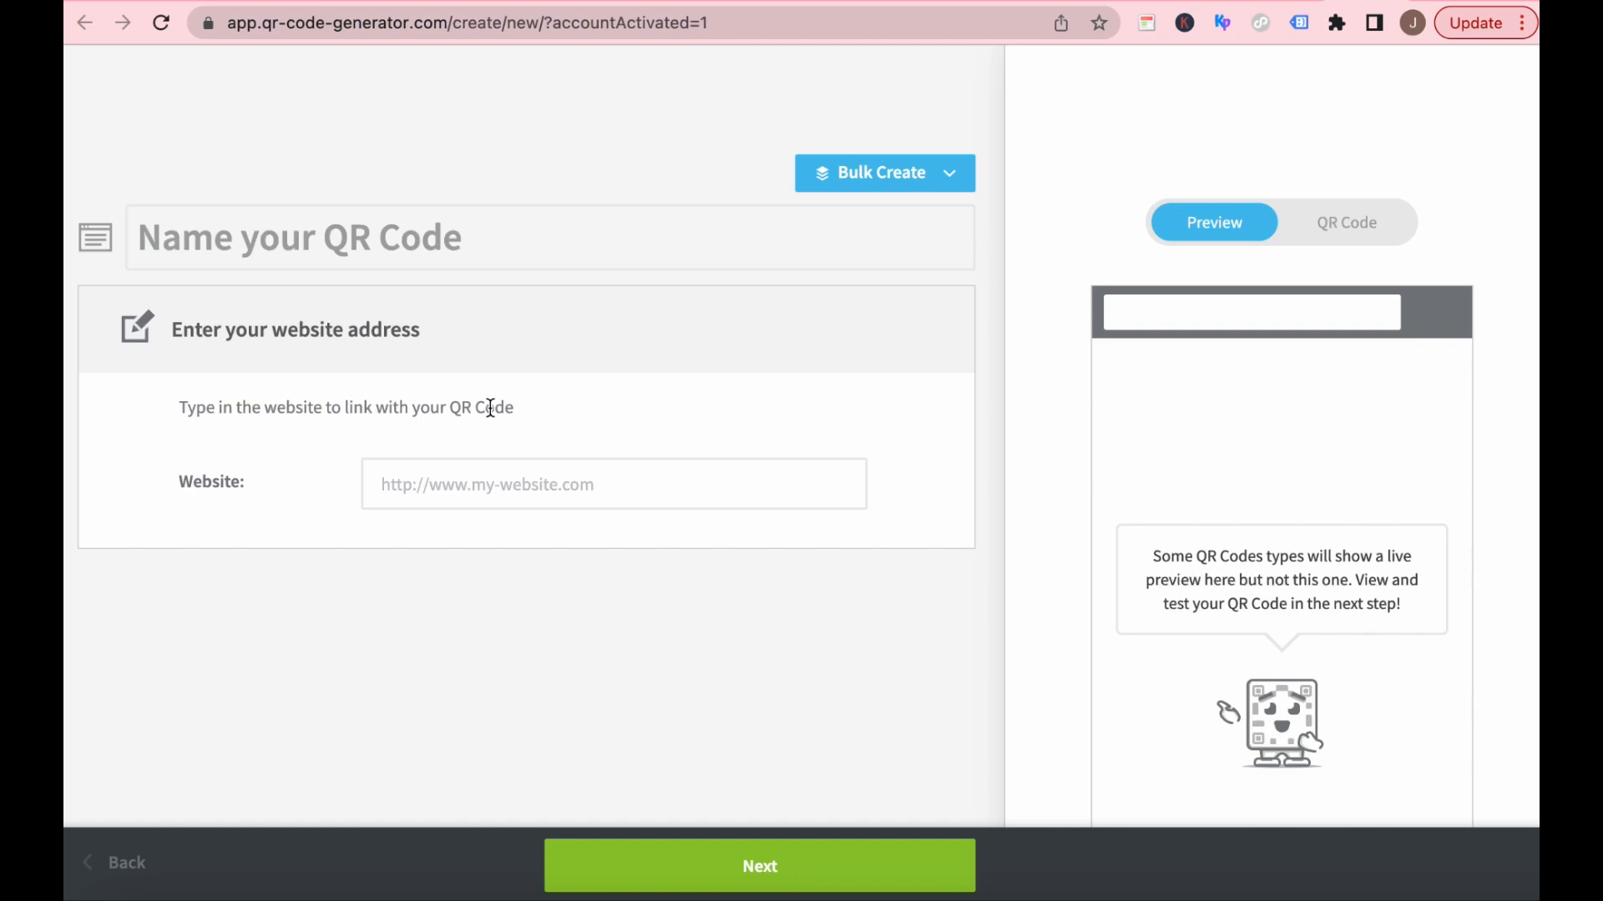
left_click(426, 473)
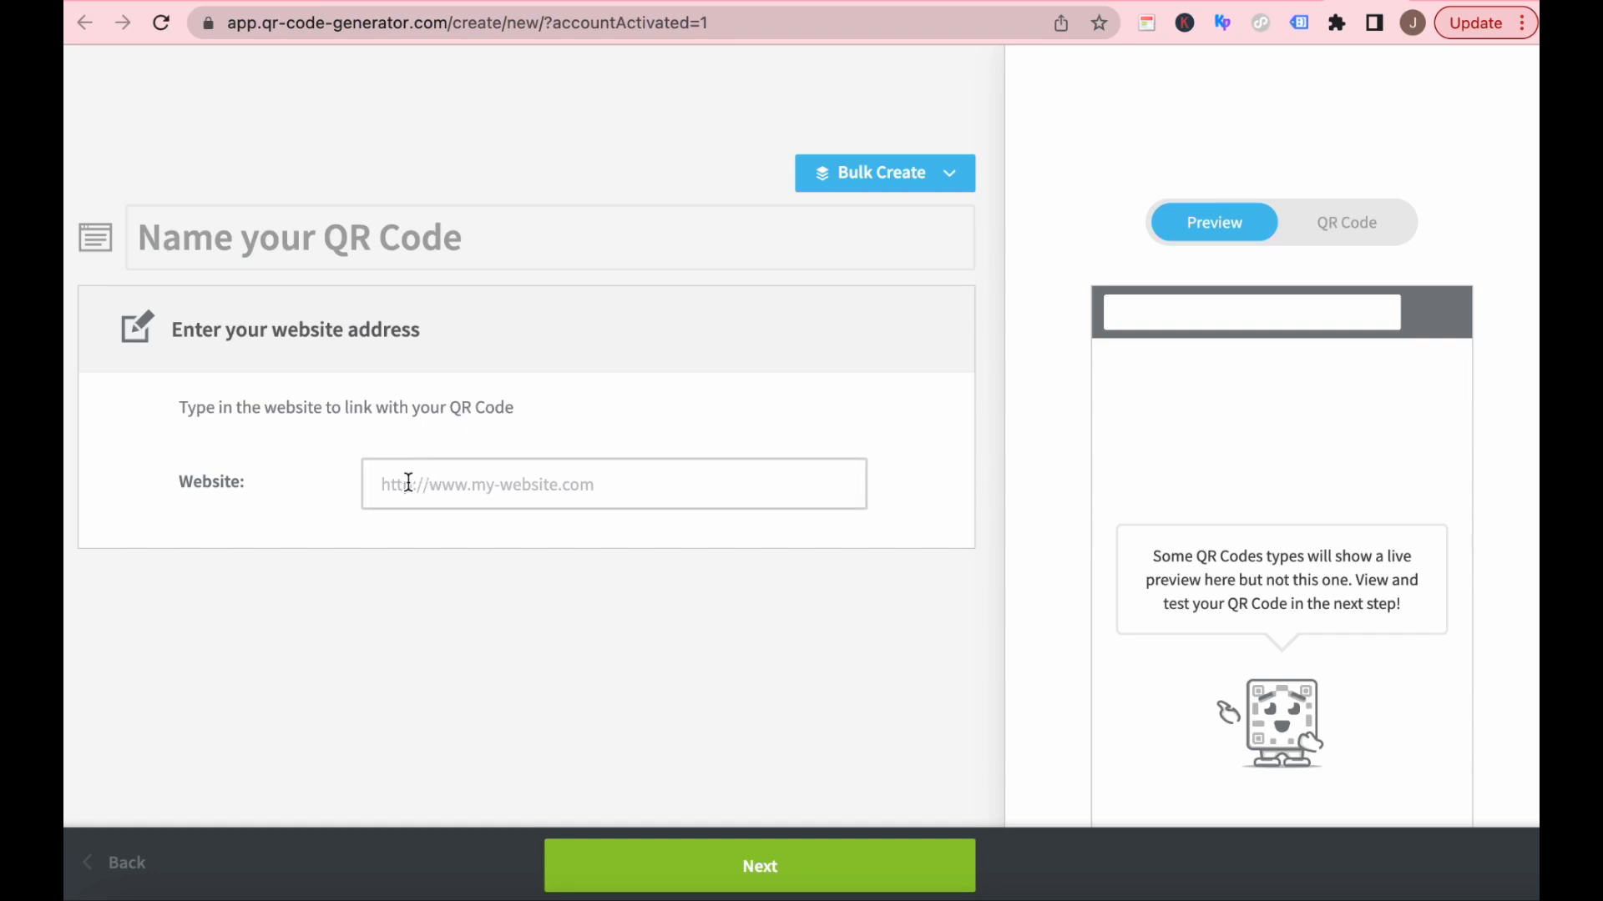
key("ctrl+v")
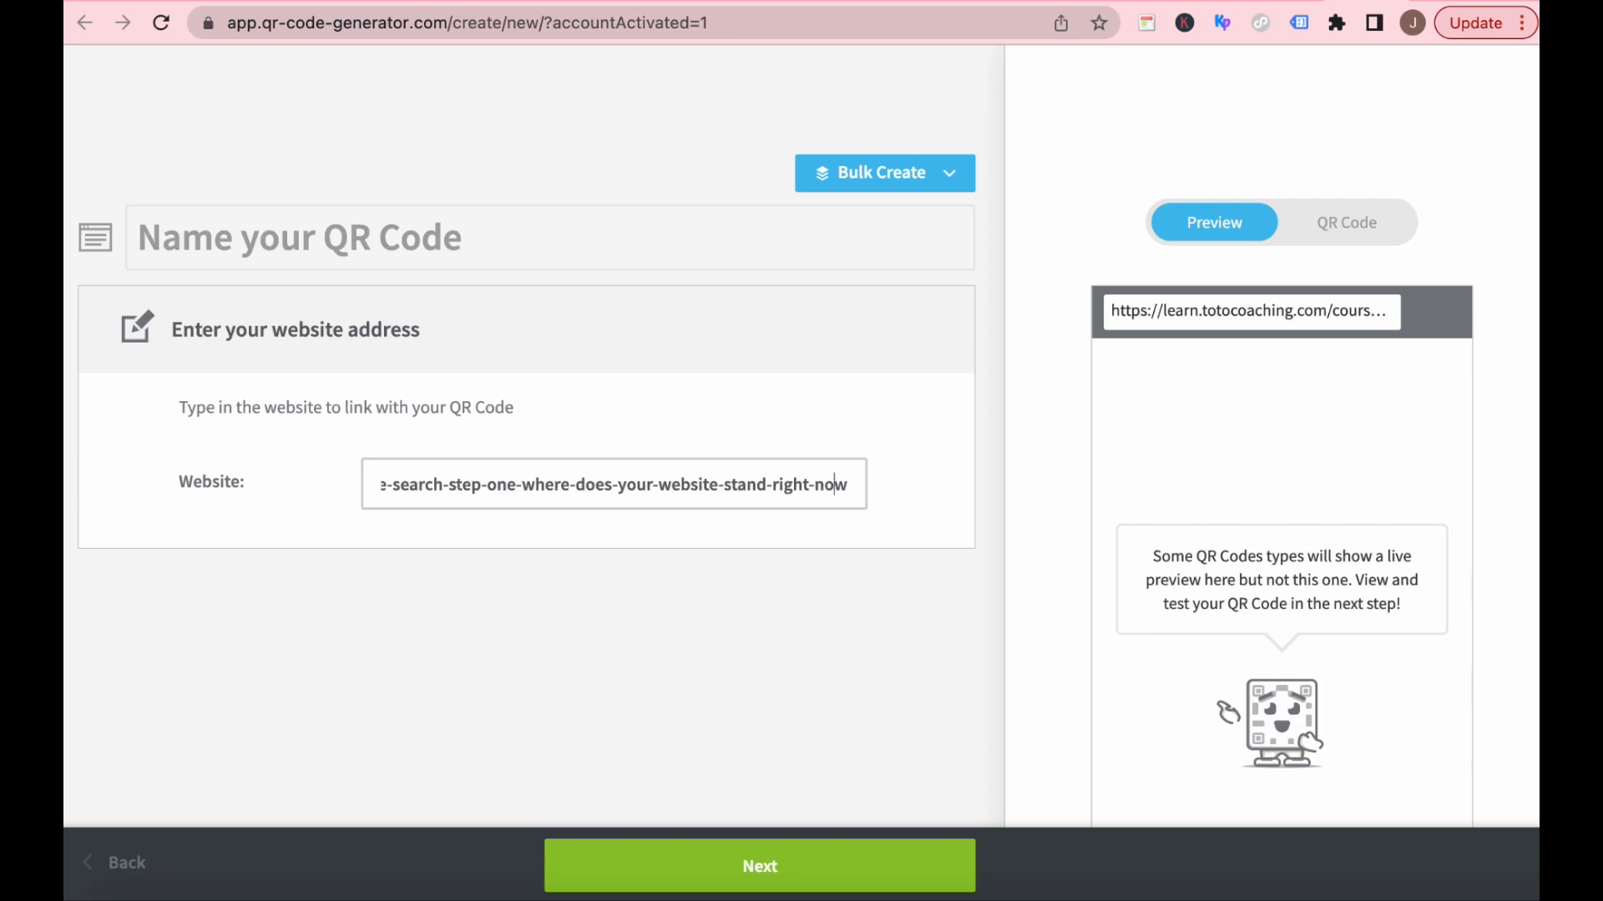
Check the pasted website address from its end back to its beginning and proceed with creating the QR code.
key("Left")
key("Left")
key("Left")
key("Left")
key("Left")
key("Left")
key("Left")
key("Left")
key("Left")
key("Left")
key("Left")
key("Left")
key("Left")
key("Left")
key("Left")
key("Left")
key("Left")
key("Left")
key("Left")
key("Left")
key("Left")
key("Left")
key("Left")
key("Left")
key("Left")
key("Left")
key("Left")
key("Left")
key("Left")
key("Left")
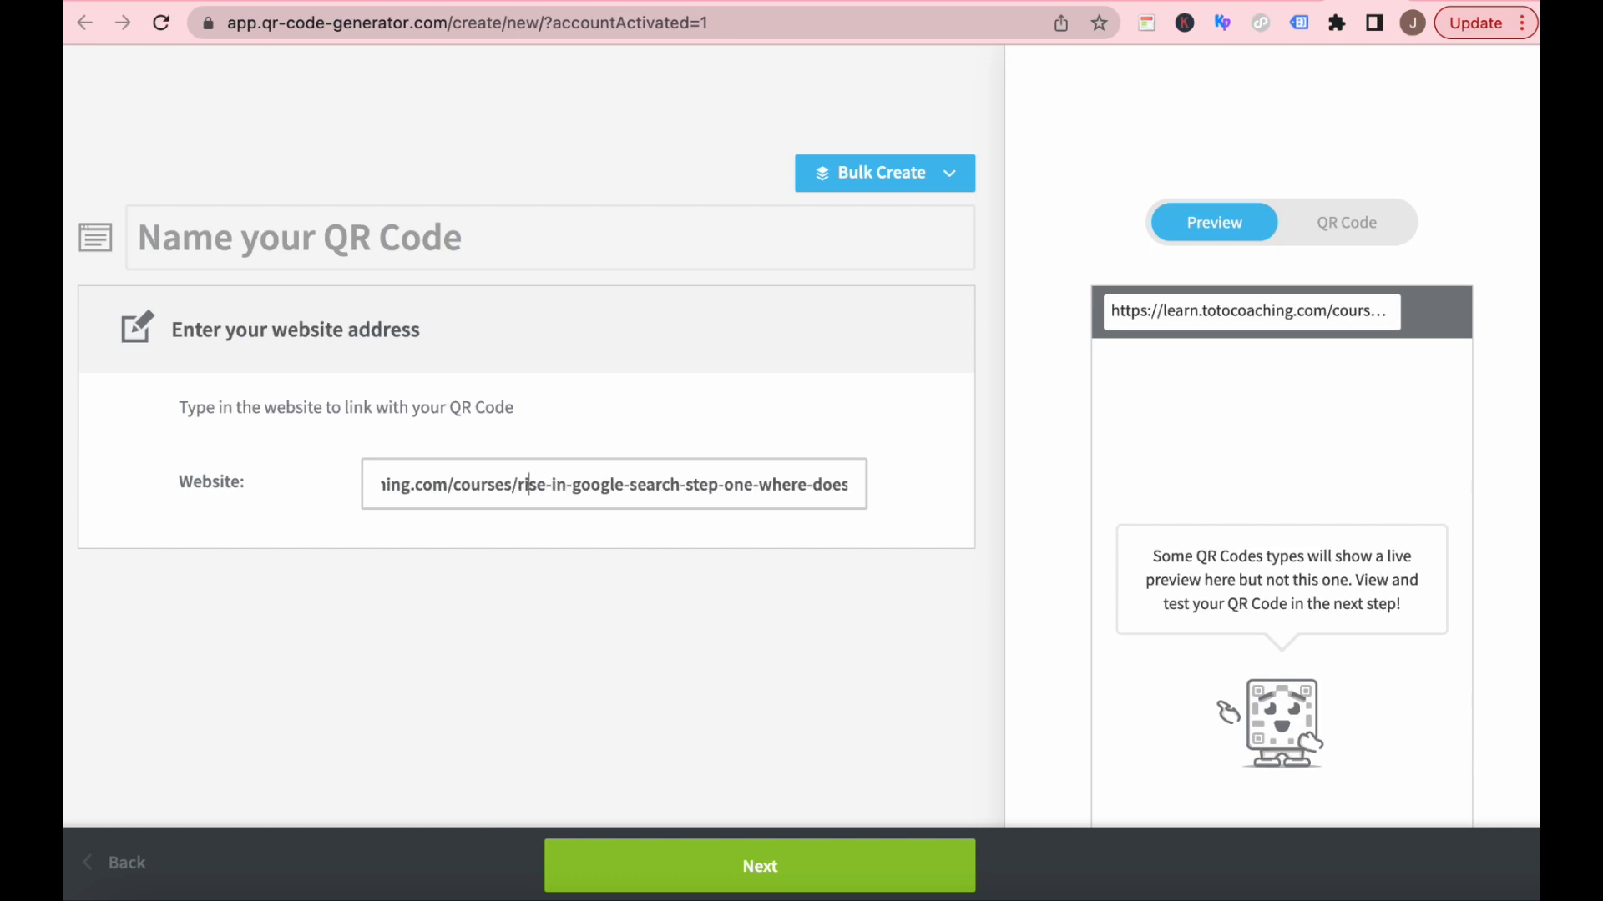
key("Left")
key("Left")
key("Left")
key("Left")
key("Left")
key("Left")
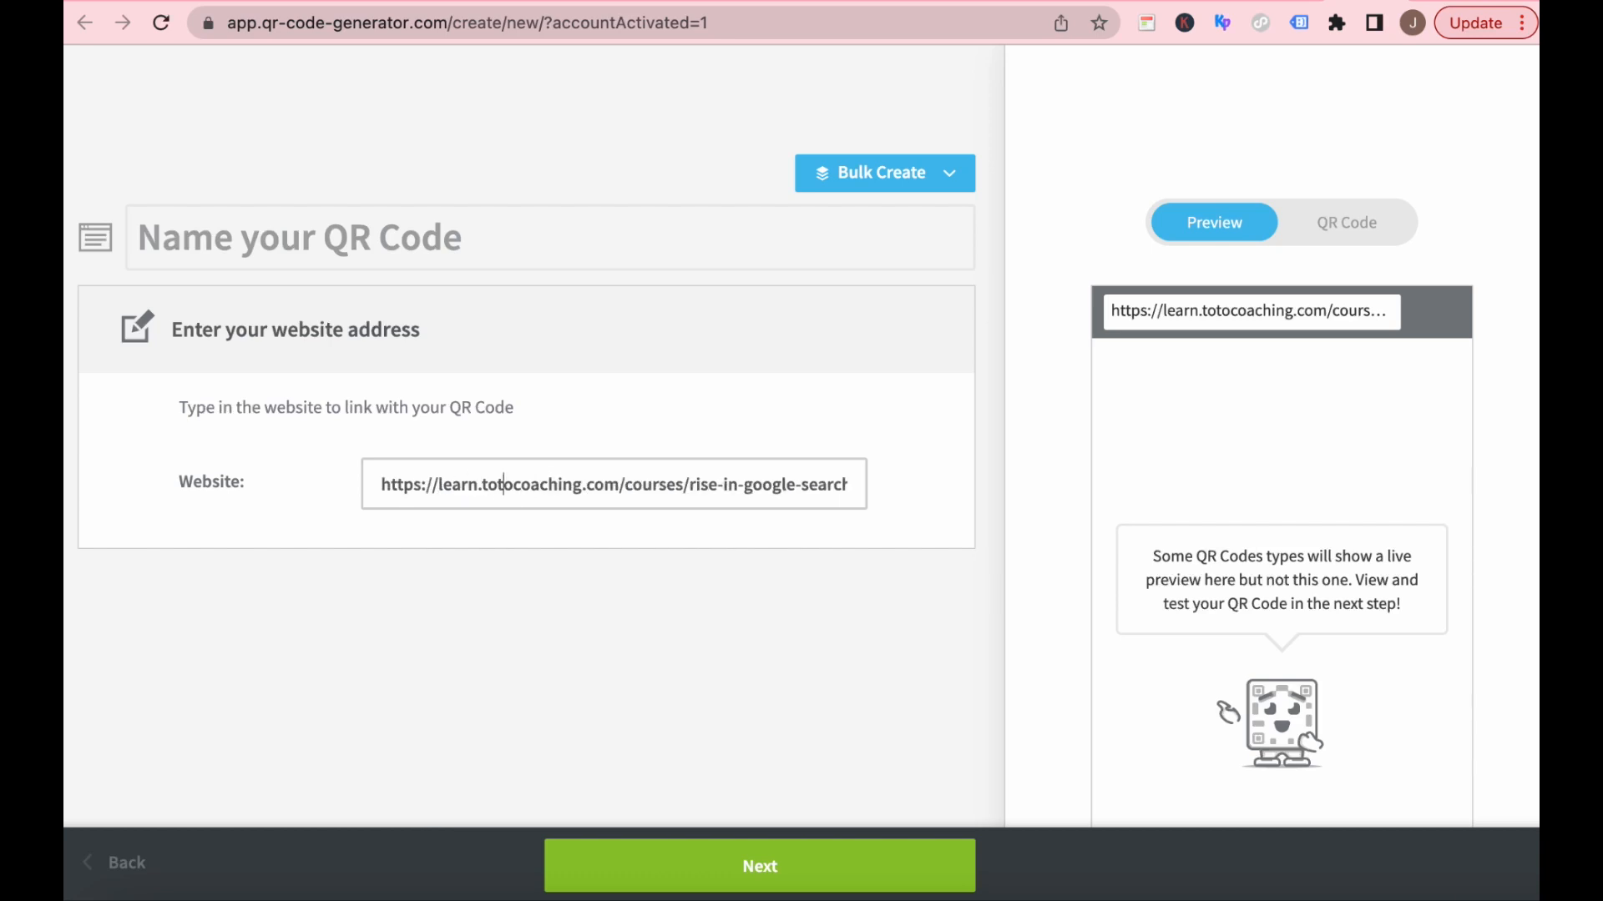
key("Left")
key("Left")
key("Left")
key("Left")
key("Left")
key("Left")
left_click(768, 868)
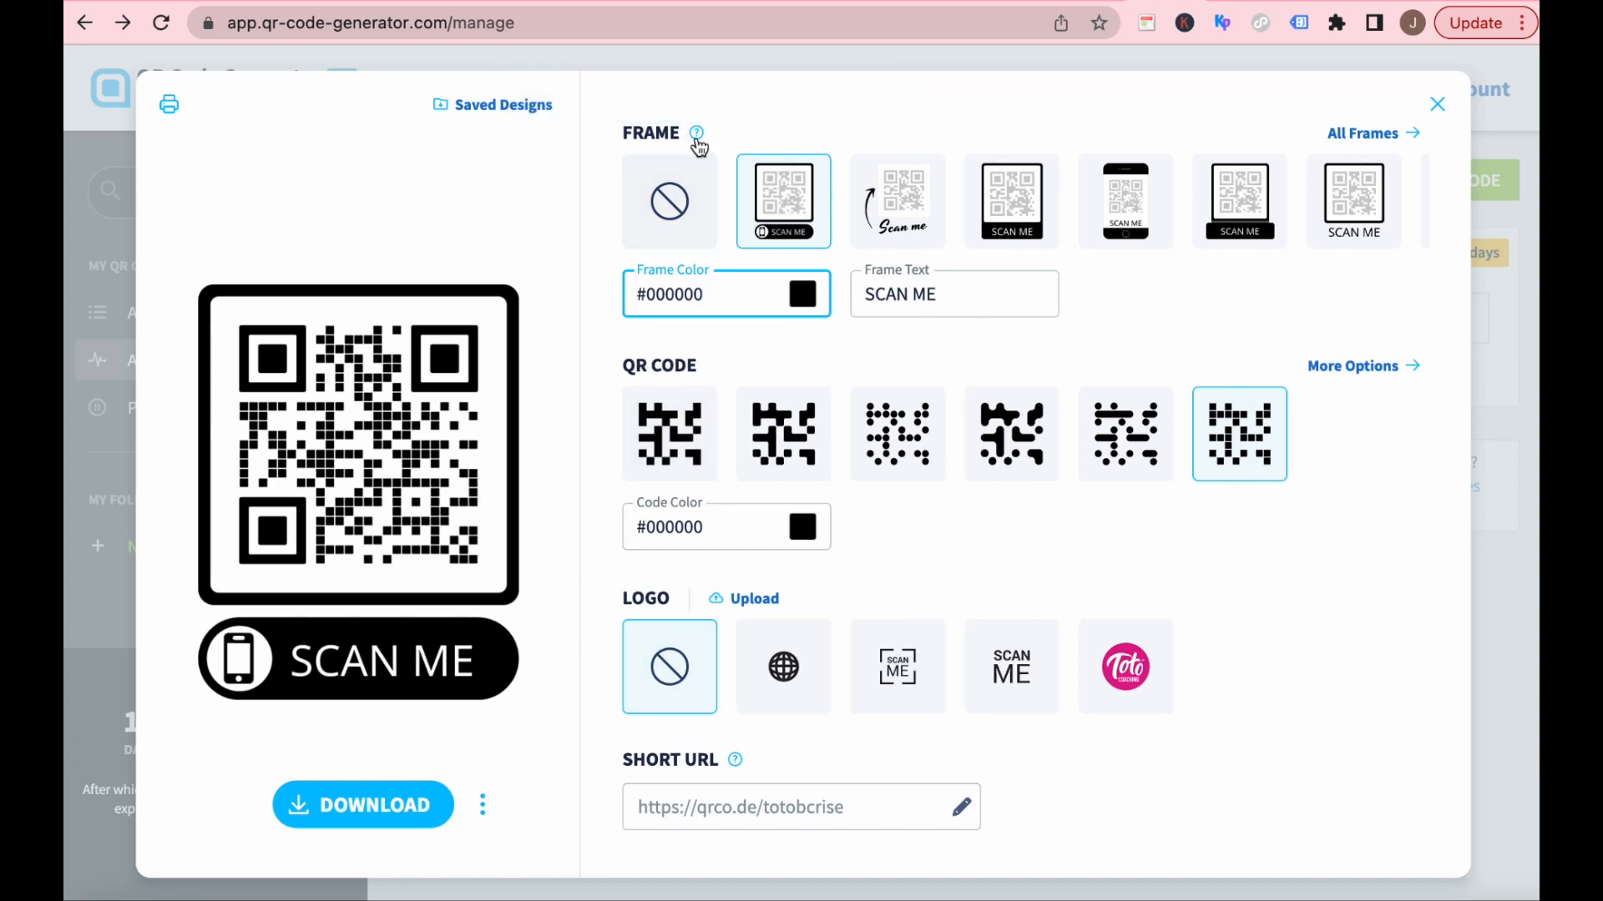
Try the handwritten-arrow and solid-banner frames on the QR code, and return to the SCAN ME frame with the phone icon.
mouse_move(698, 144)
left_click(908, 199)
left_click(1013, 207)
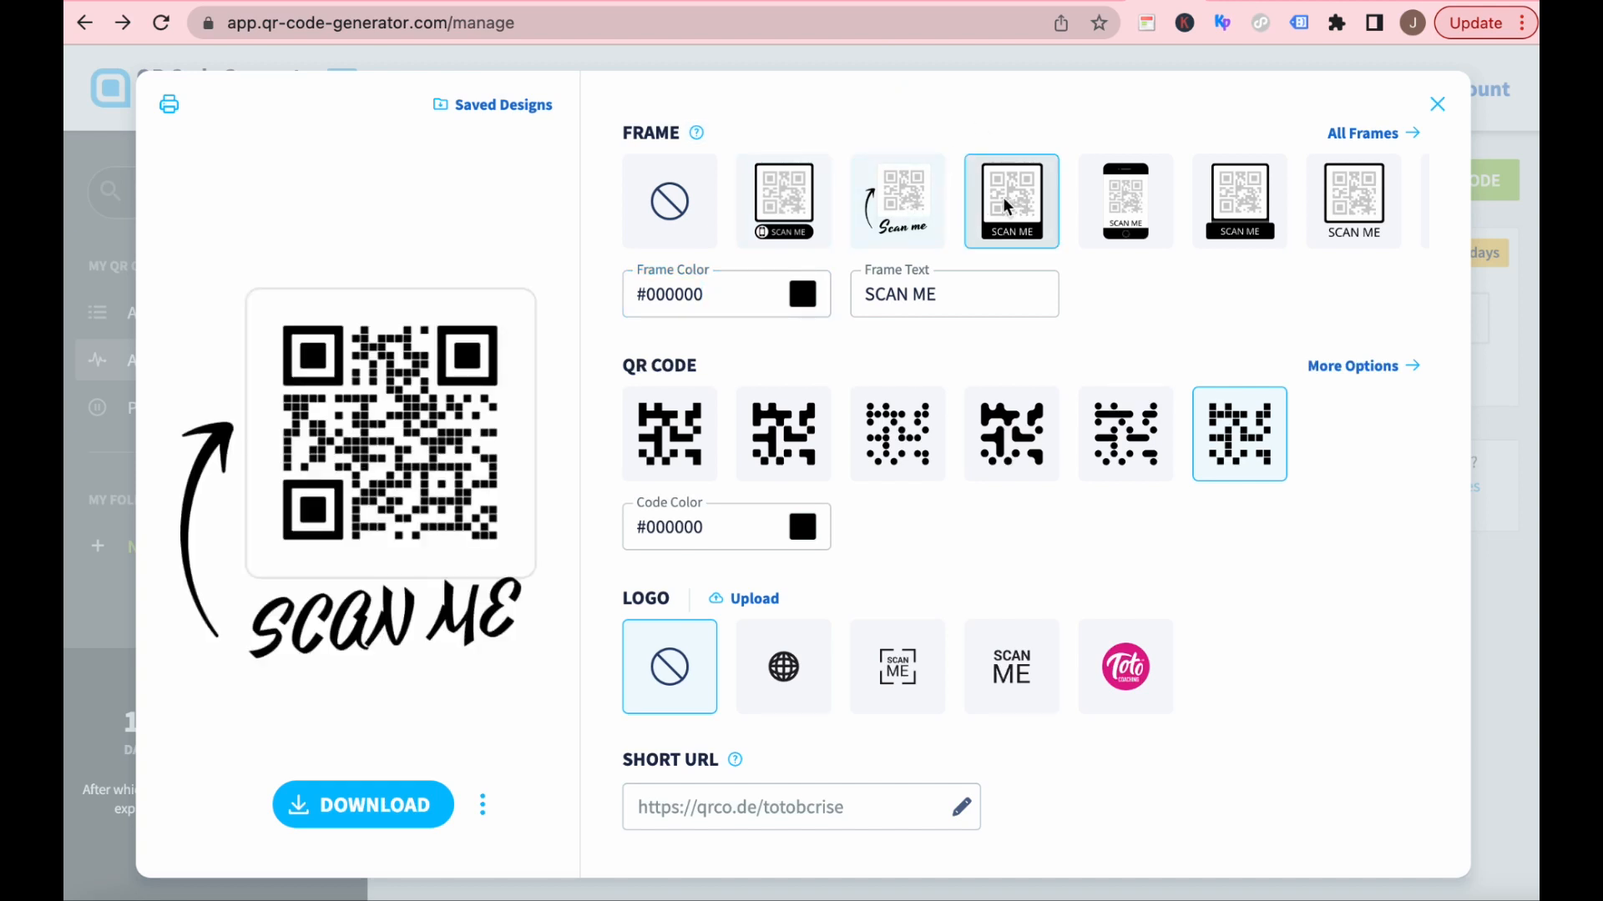
left_click(780, 207)
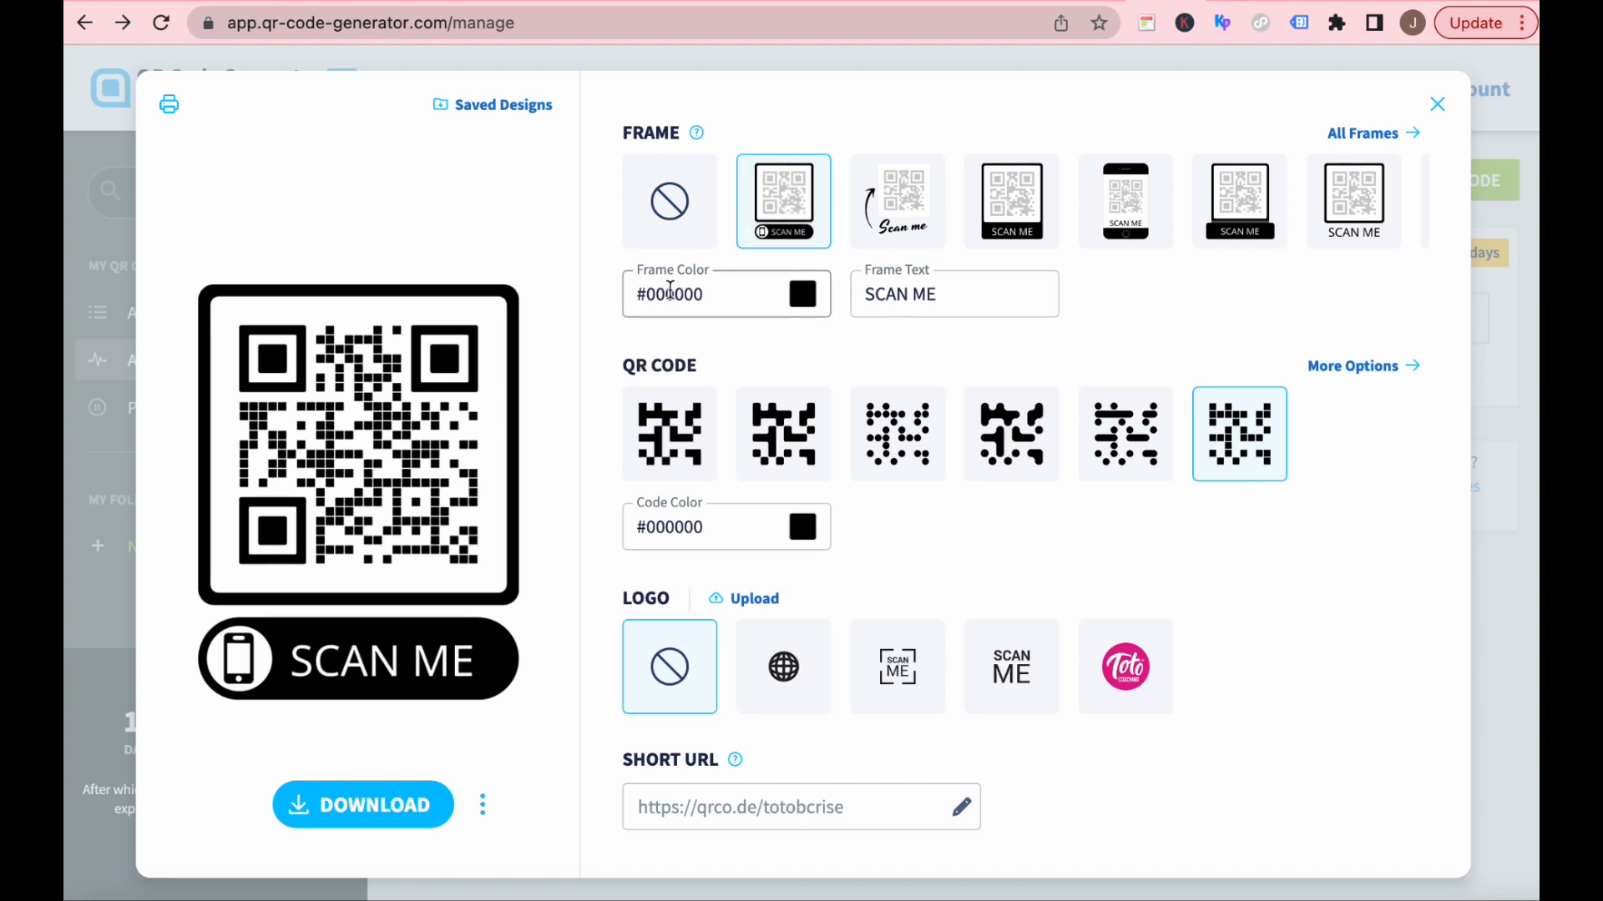
Set the frame color to #EC008C and the frame text to REGISTER.
left_click(803, 296)
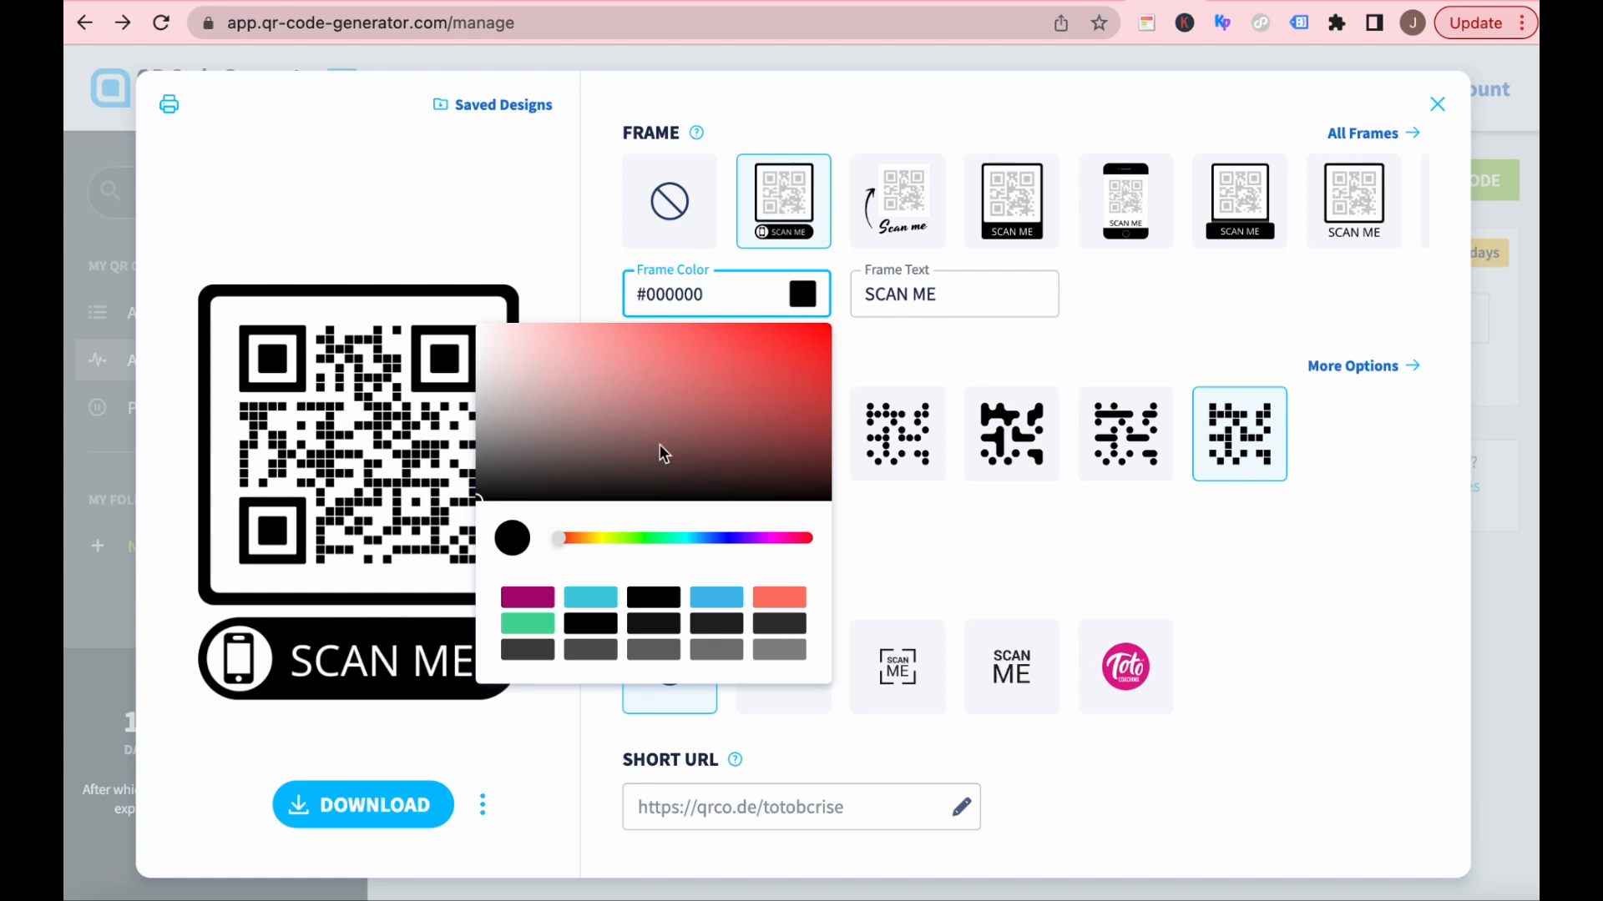
left_click(943, 367)
triple_click(679, 300)
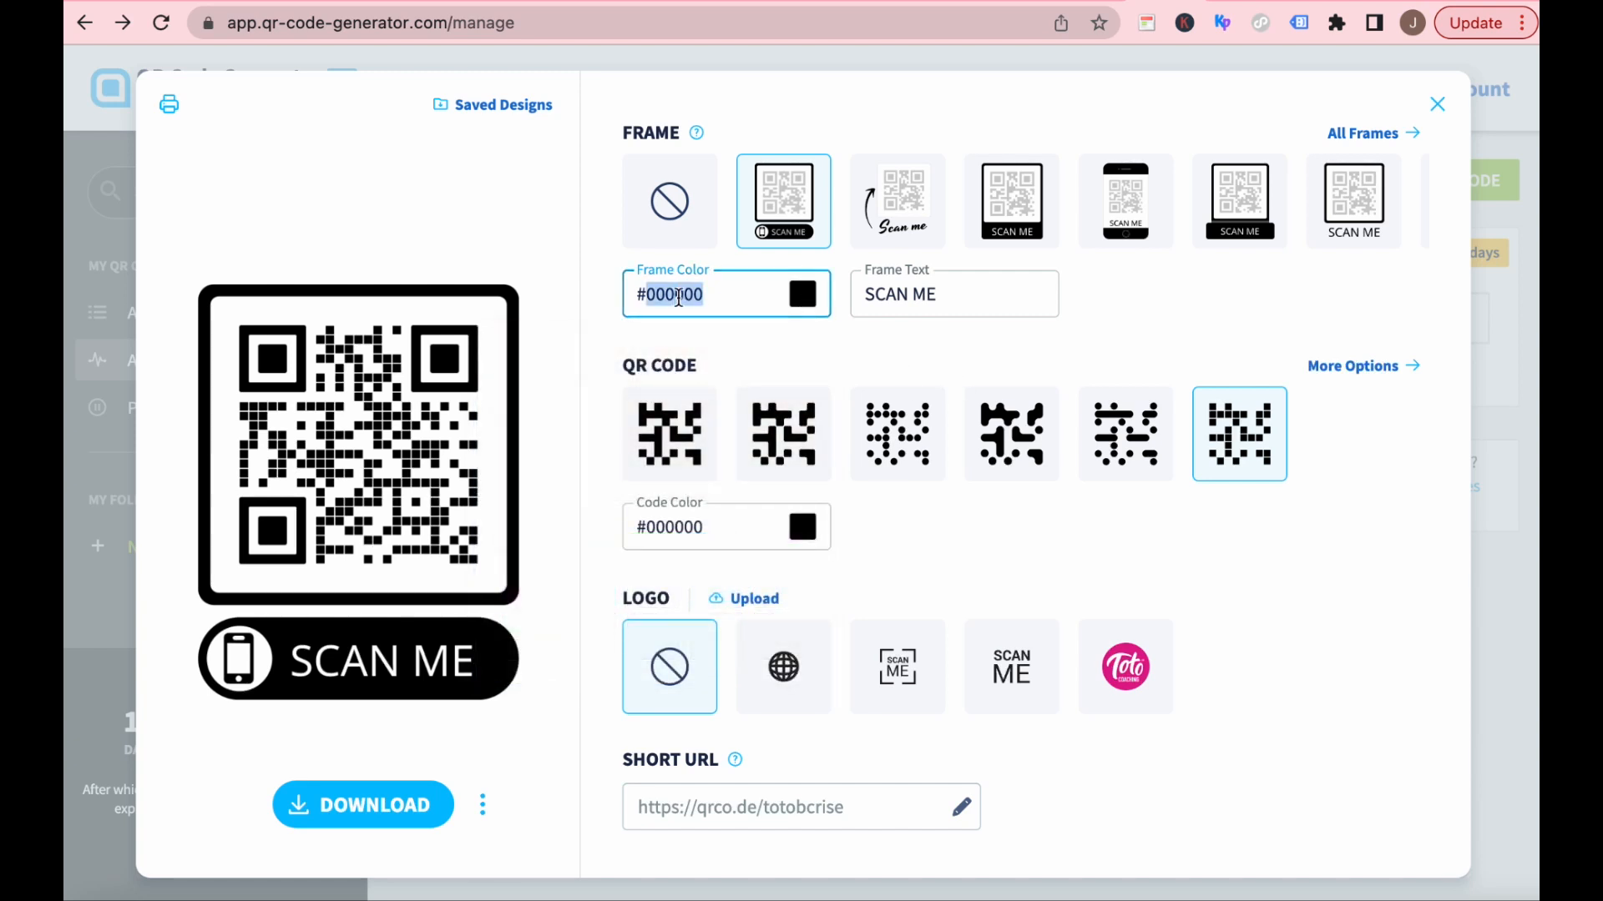
key("ctrl+v")
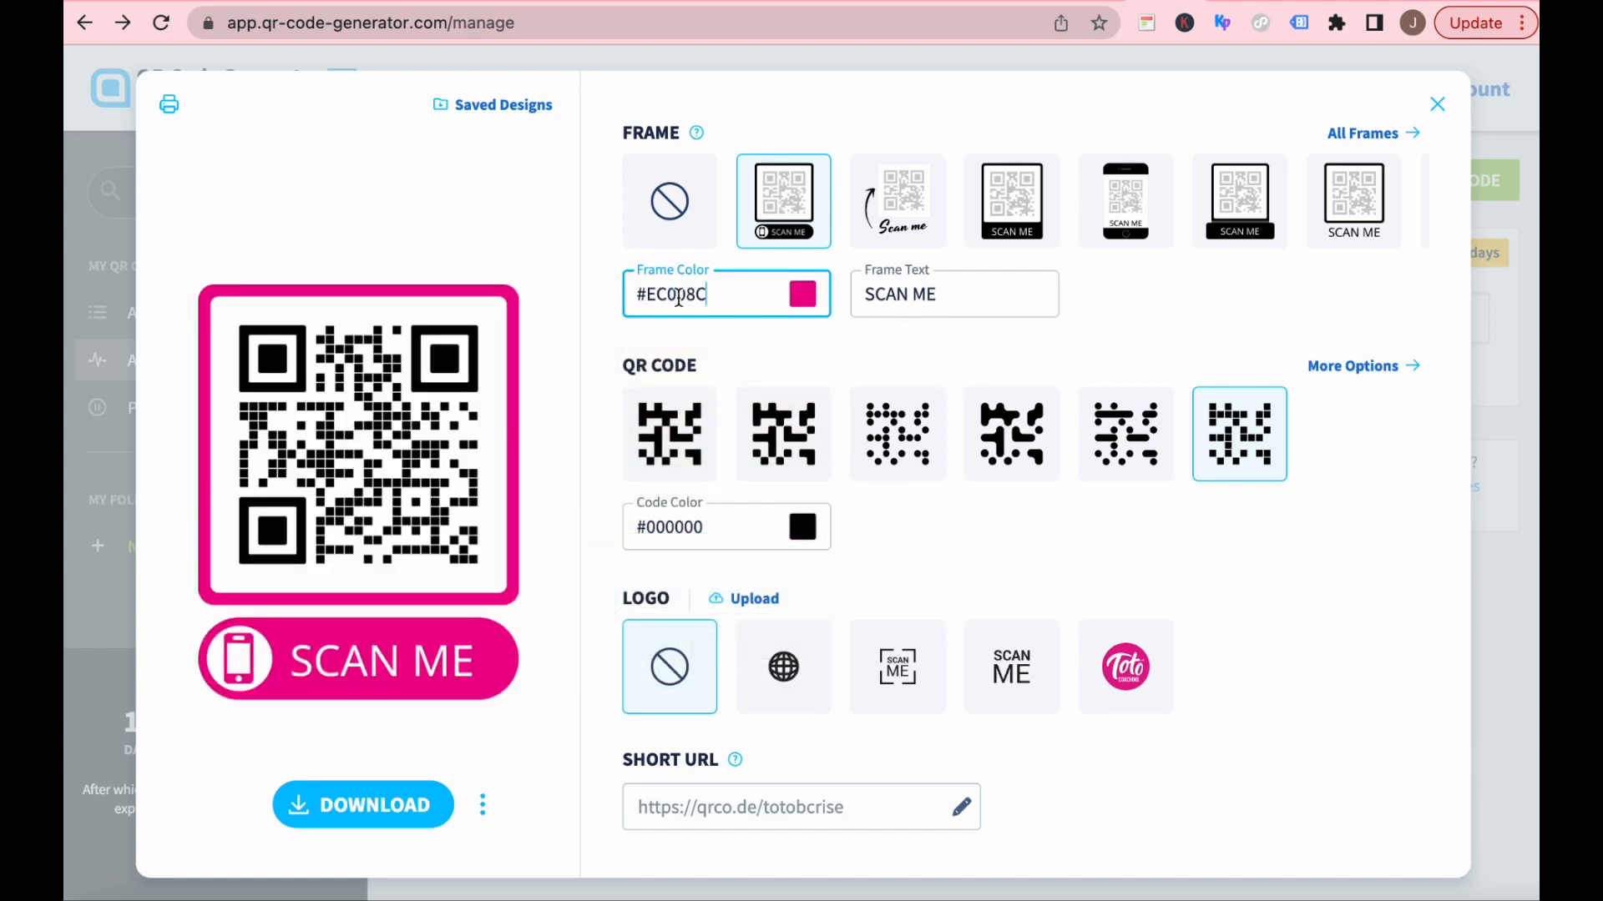
triple_click(957, 293)
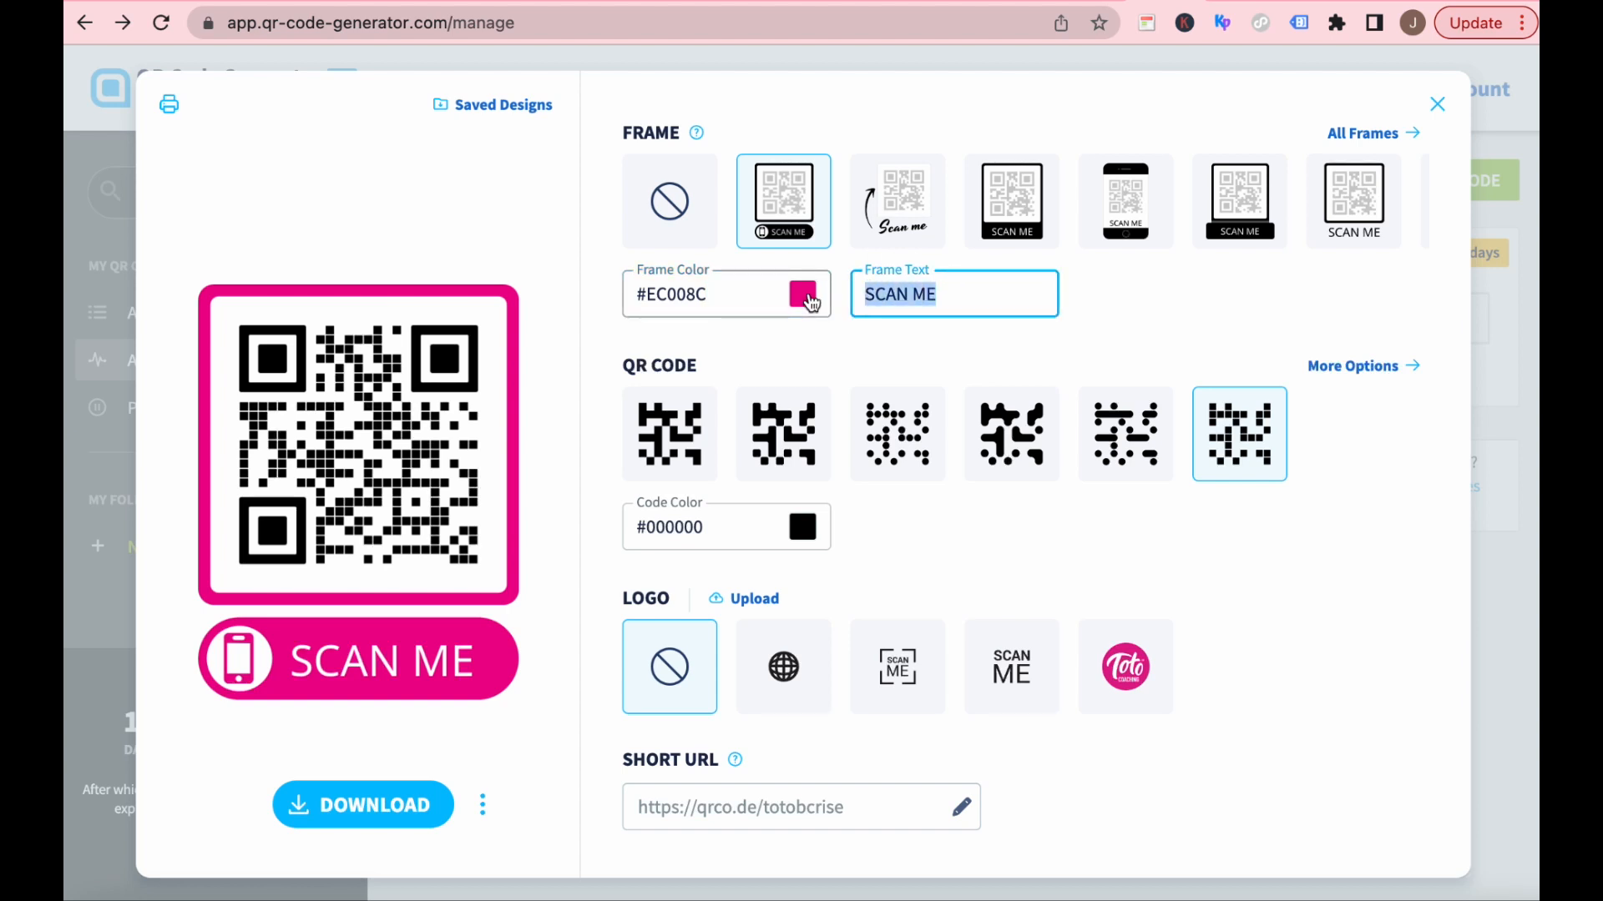
type("REGISTER")
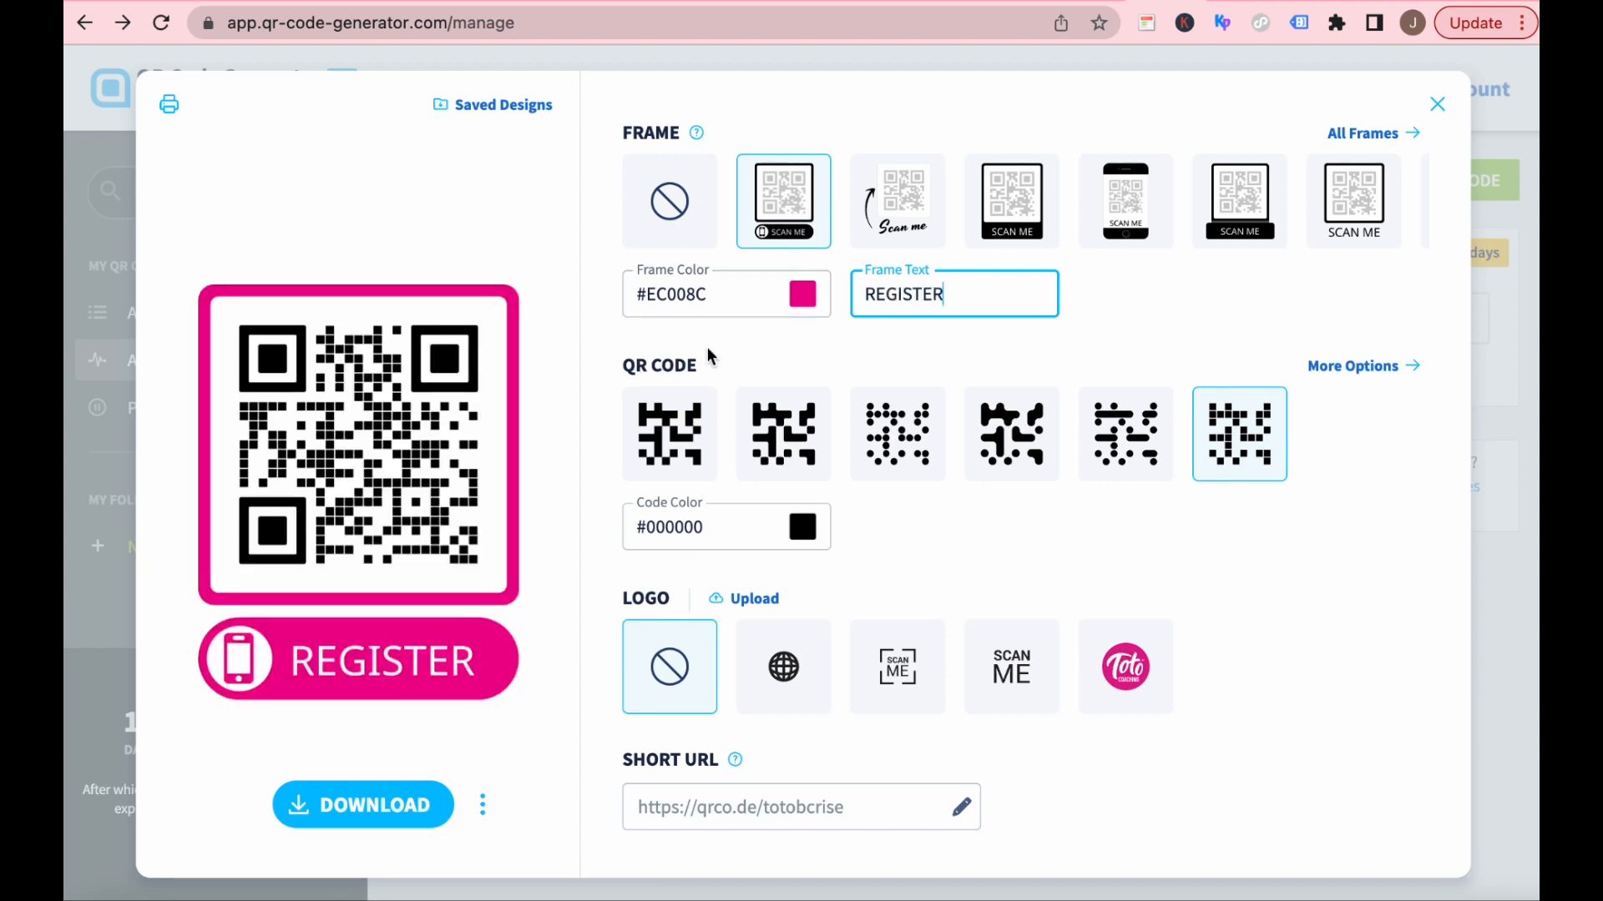
Compare the first two QR code patterns and apply the third one, made of round dots.
left_click(782, 434)
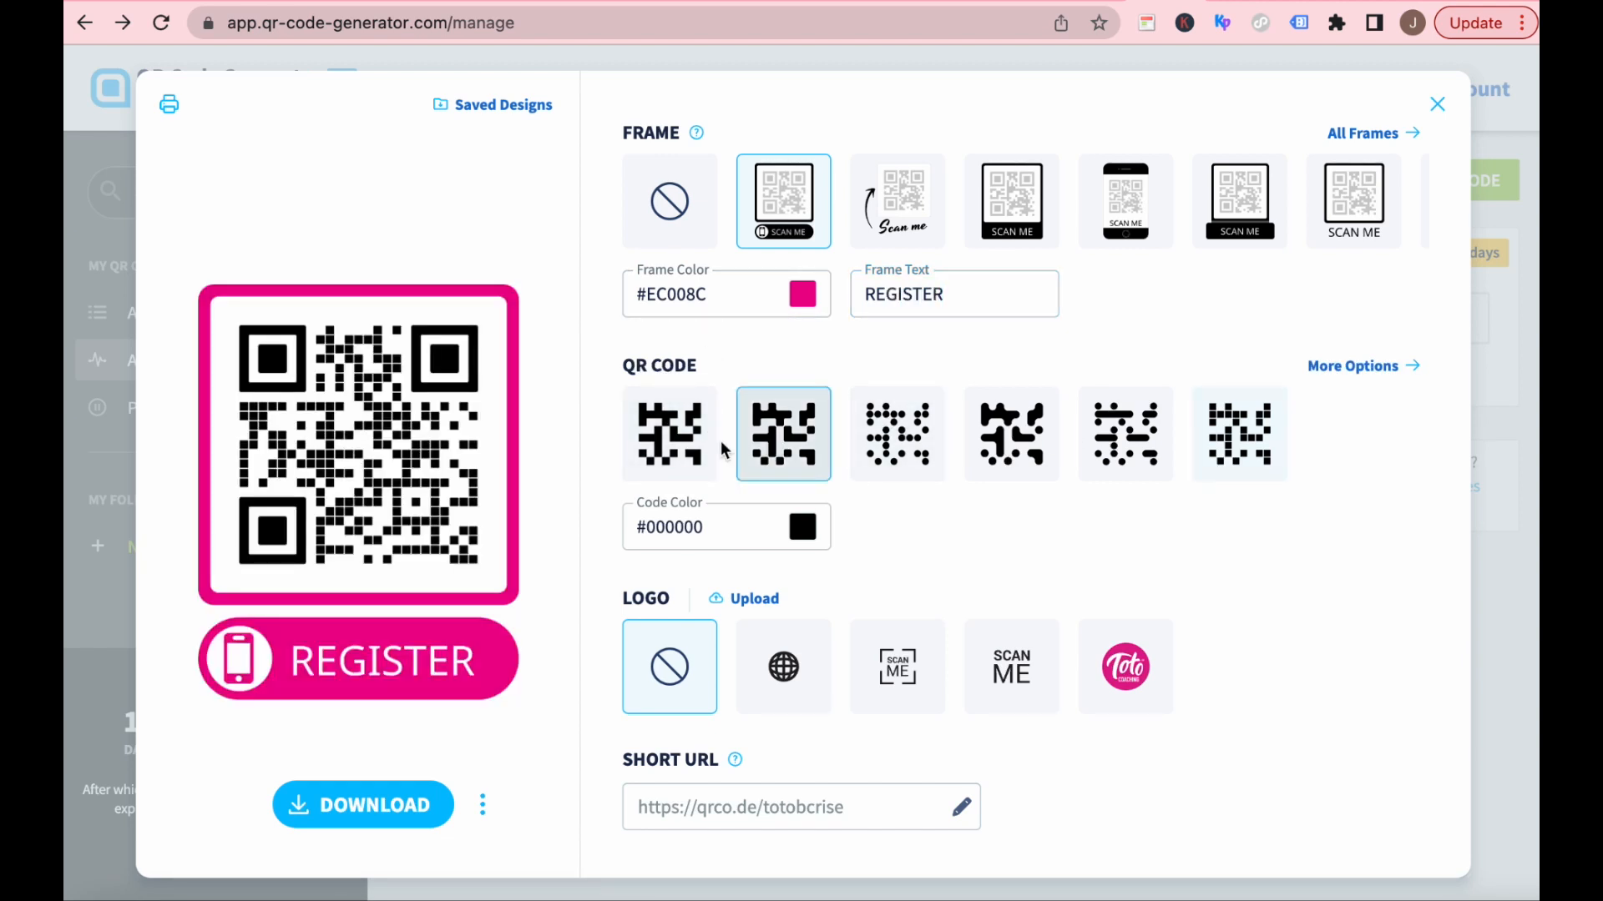
left_click(665, 446)
left_click(897, 434)
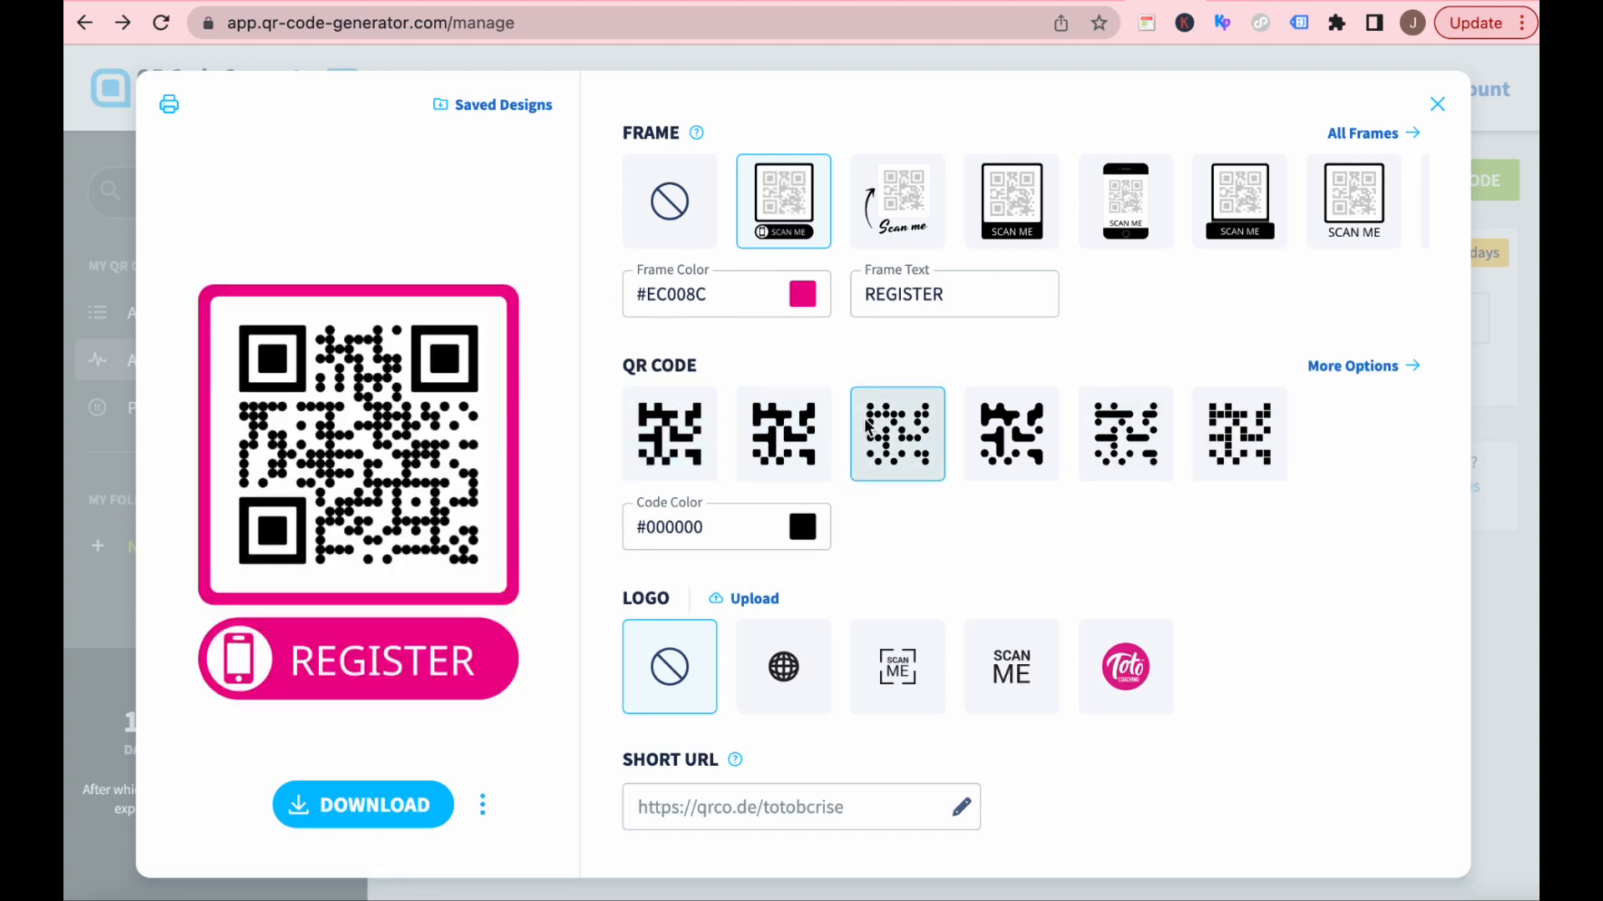
Try #EC008C as the code color, and replace it with the turquoise preset #41CDDF.
double_click(674, 529)
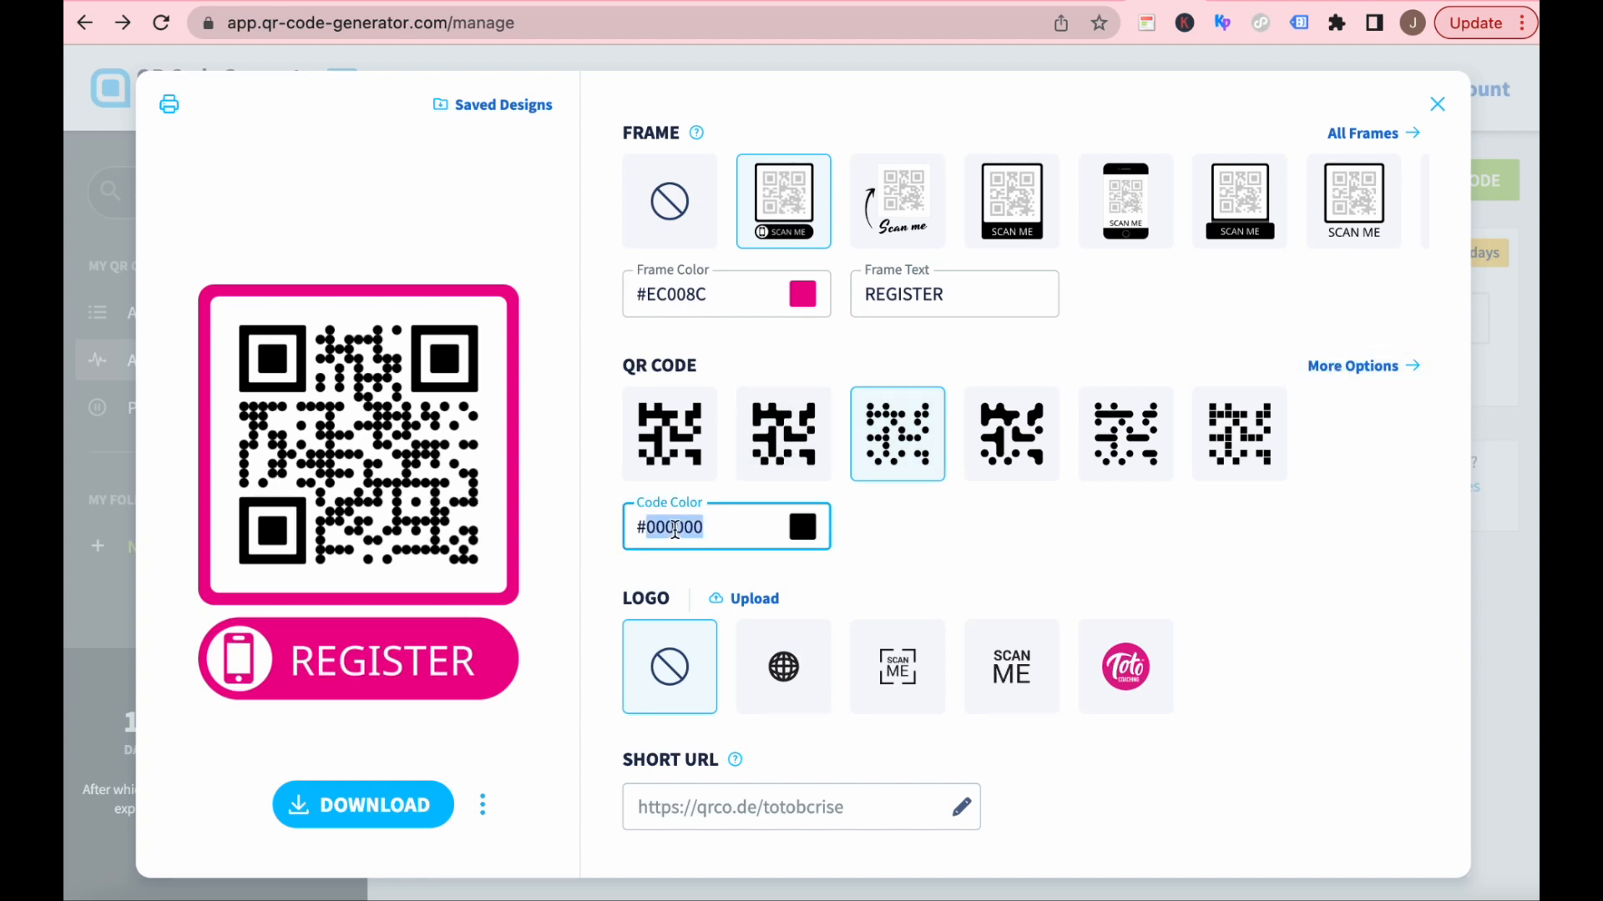
type("EC008C")
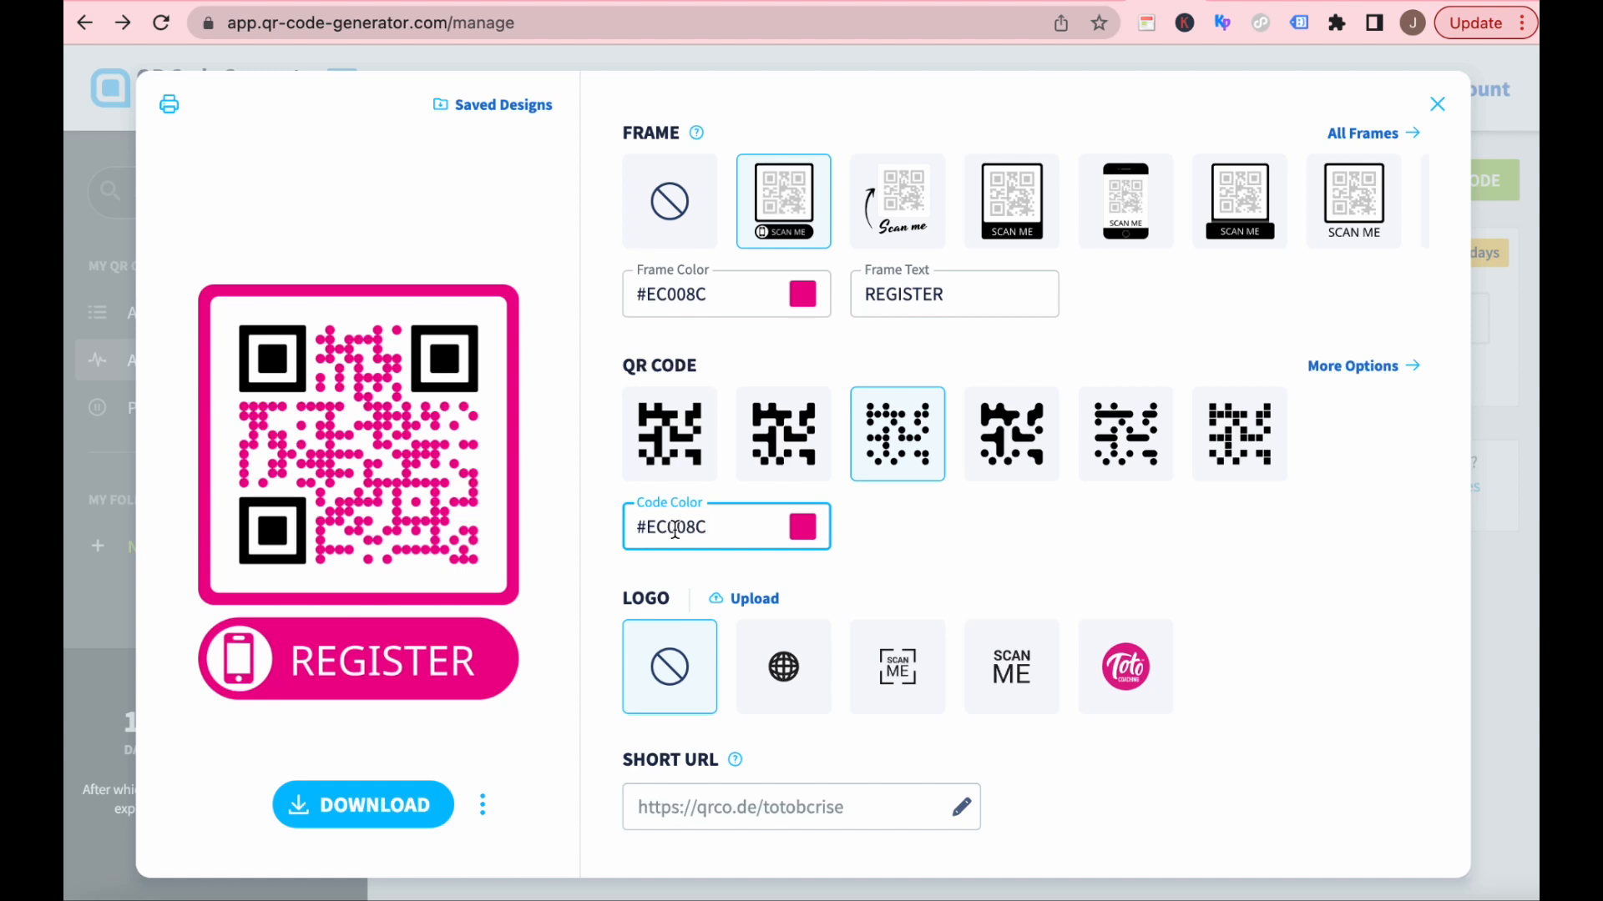
left_click(811, 532)
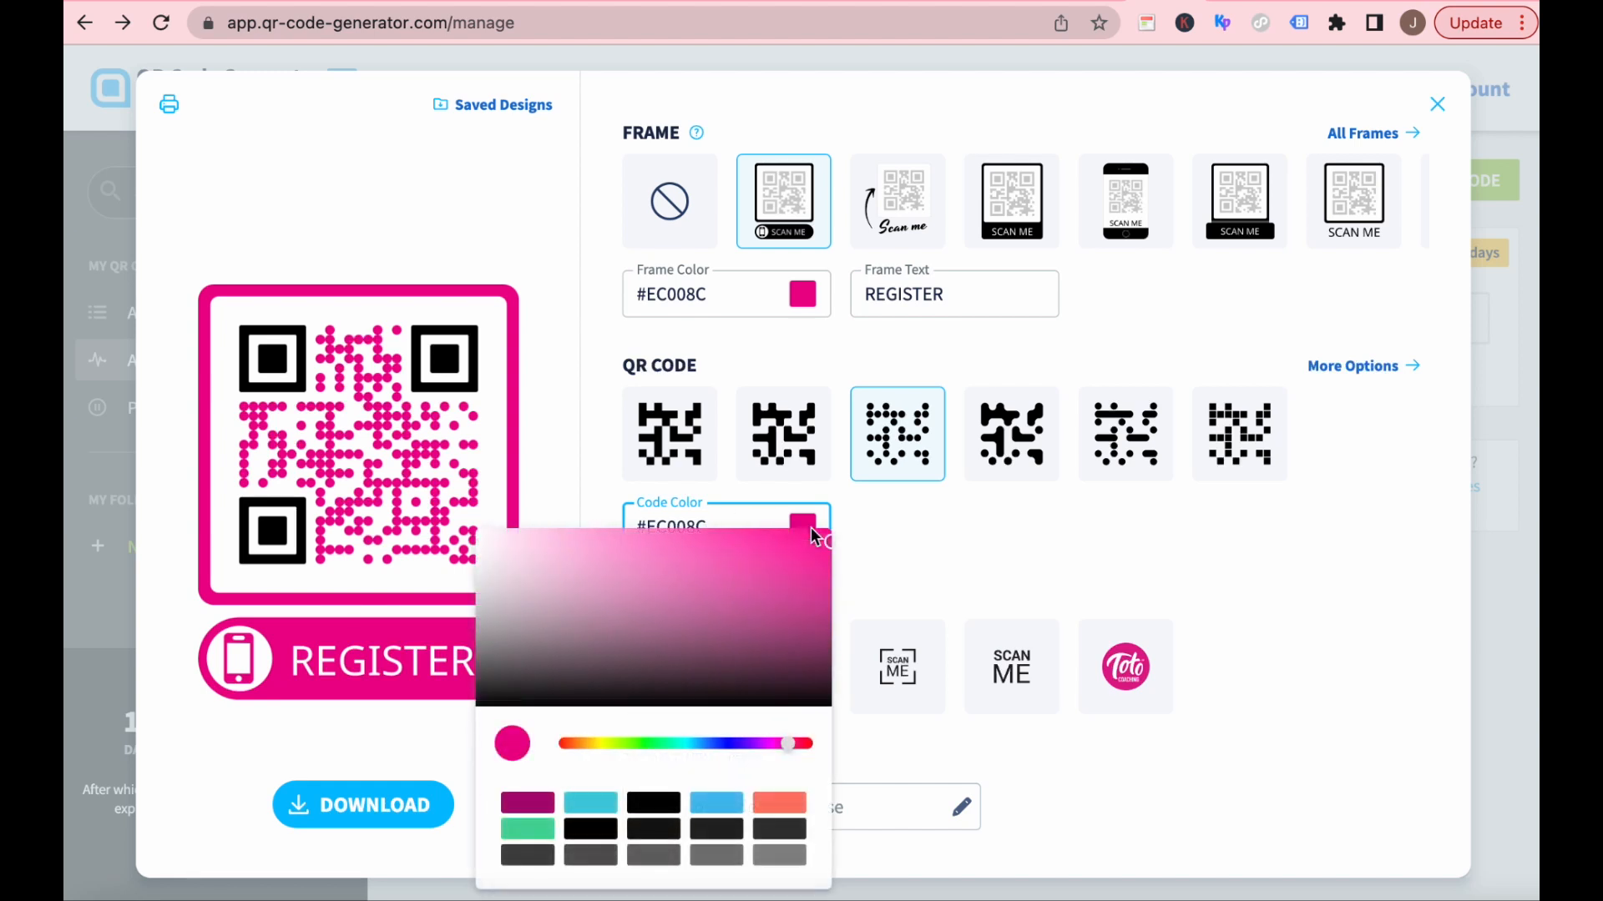
left_click(591, 803)
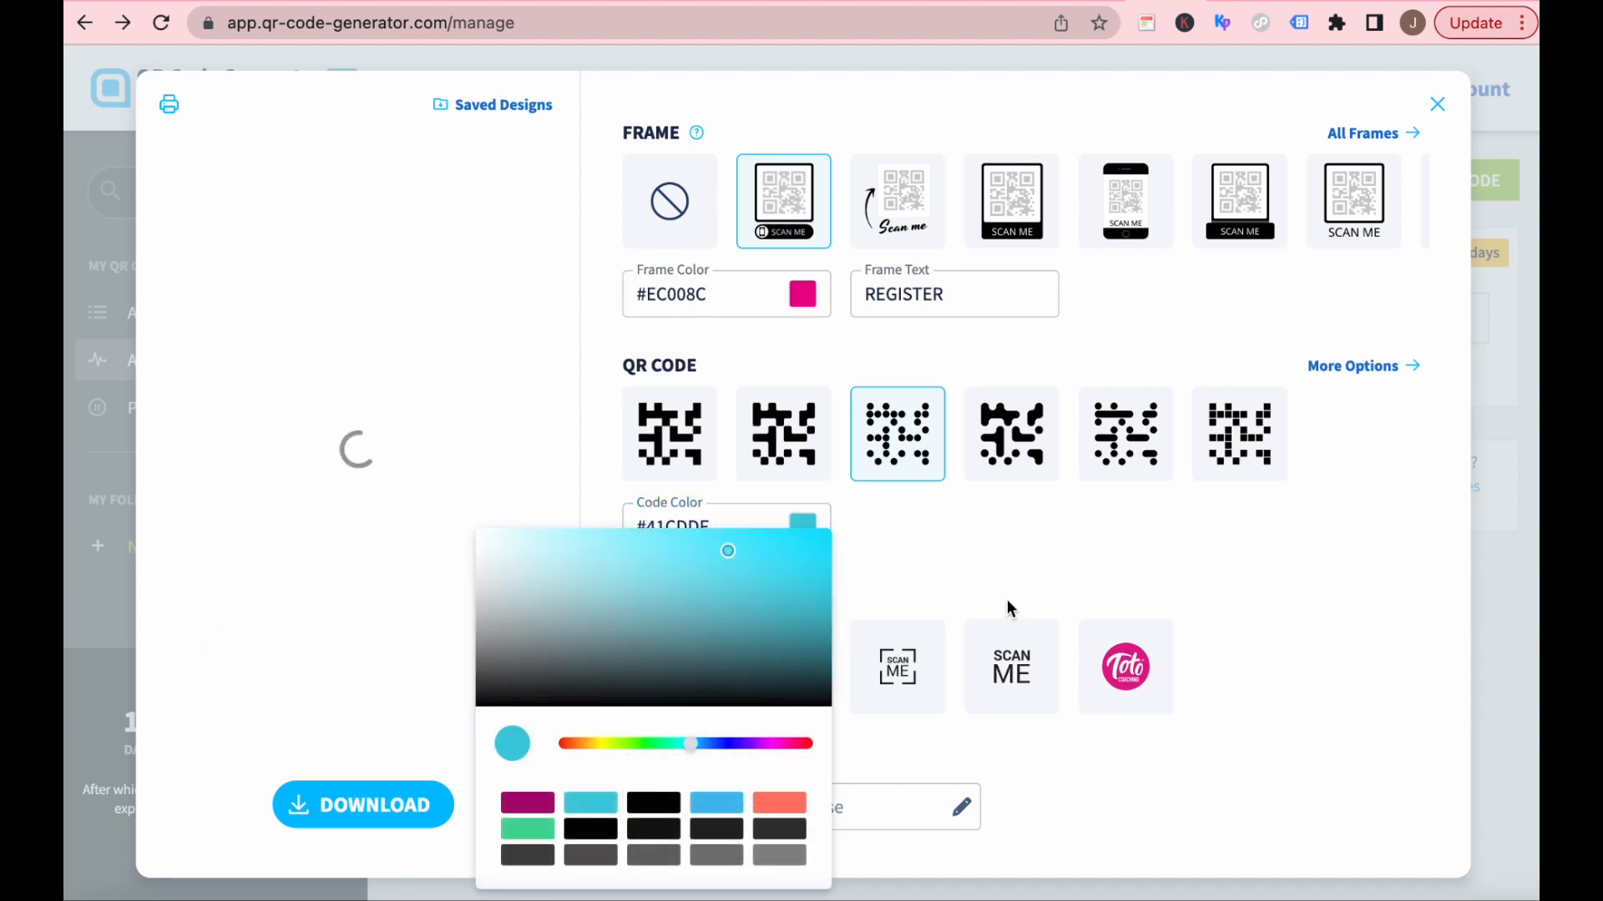
left_click(990, 551)
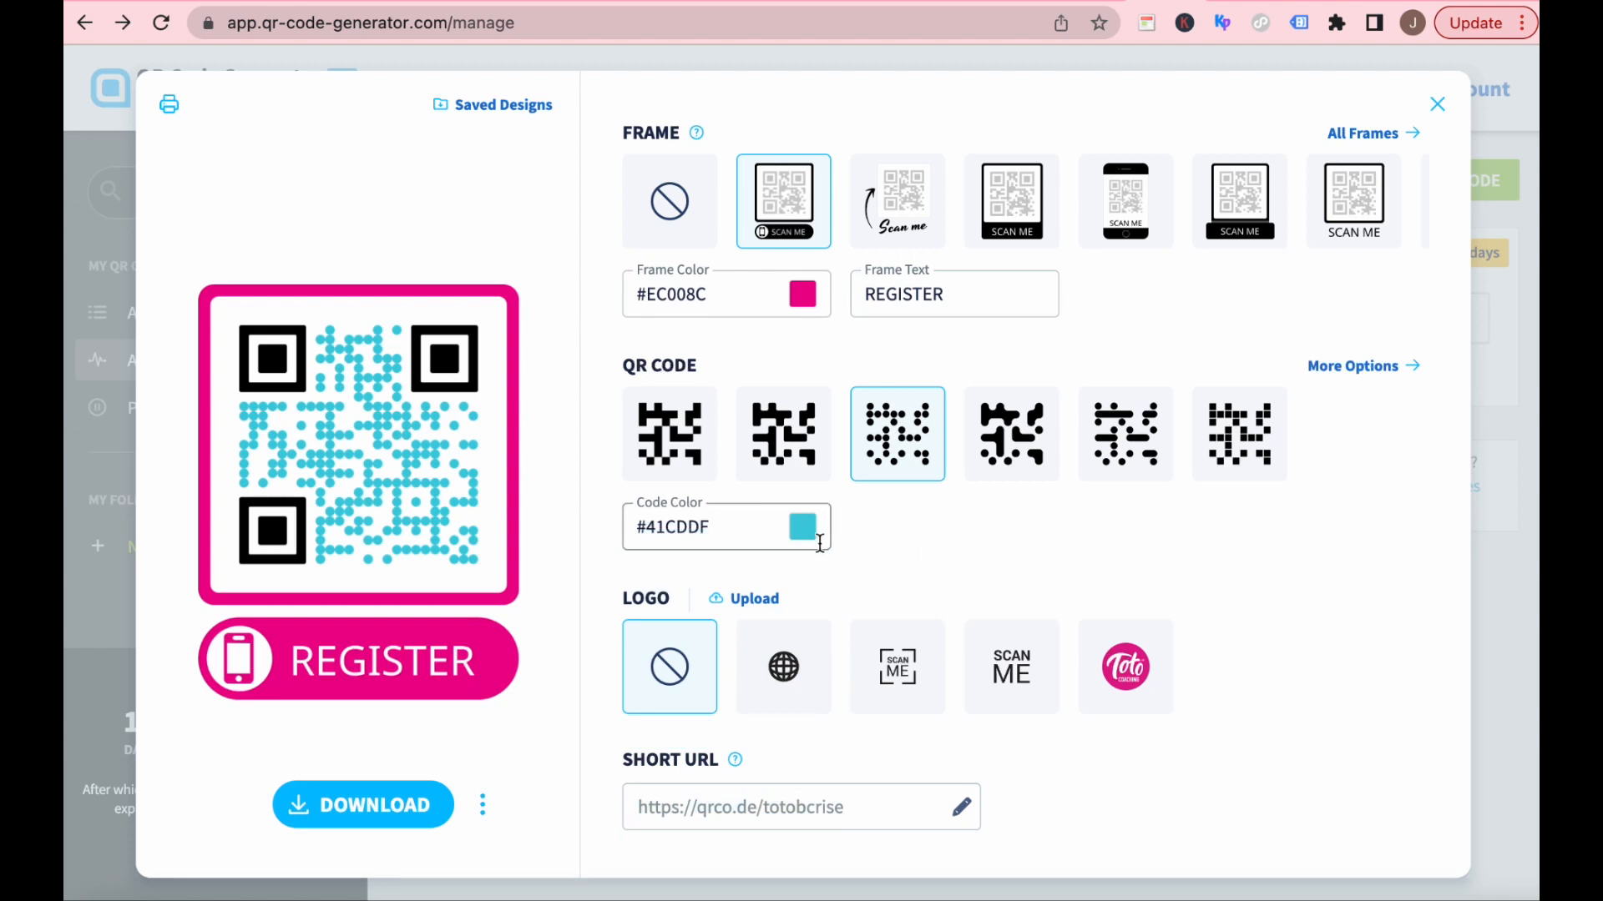
Add the Toto Coaching logo to the center of the QR code, and save the short URL with the ending totobcrise.
left_click(1124, 672)
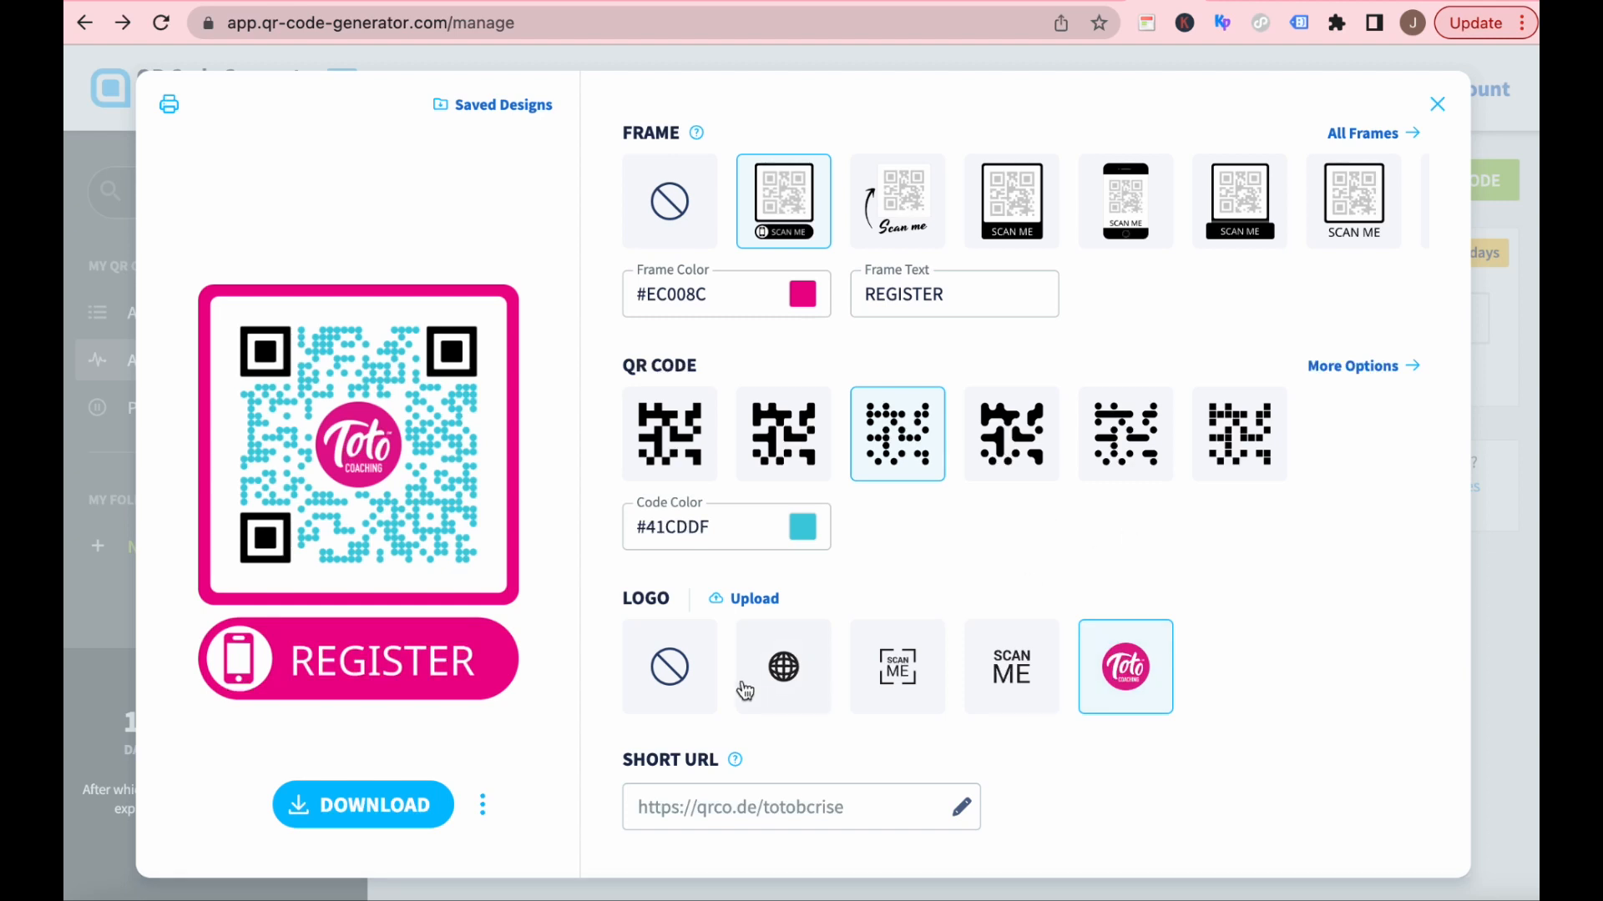
mouse_move(808, 810)
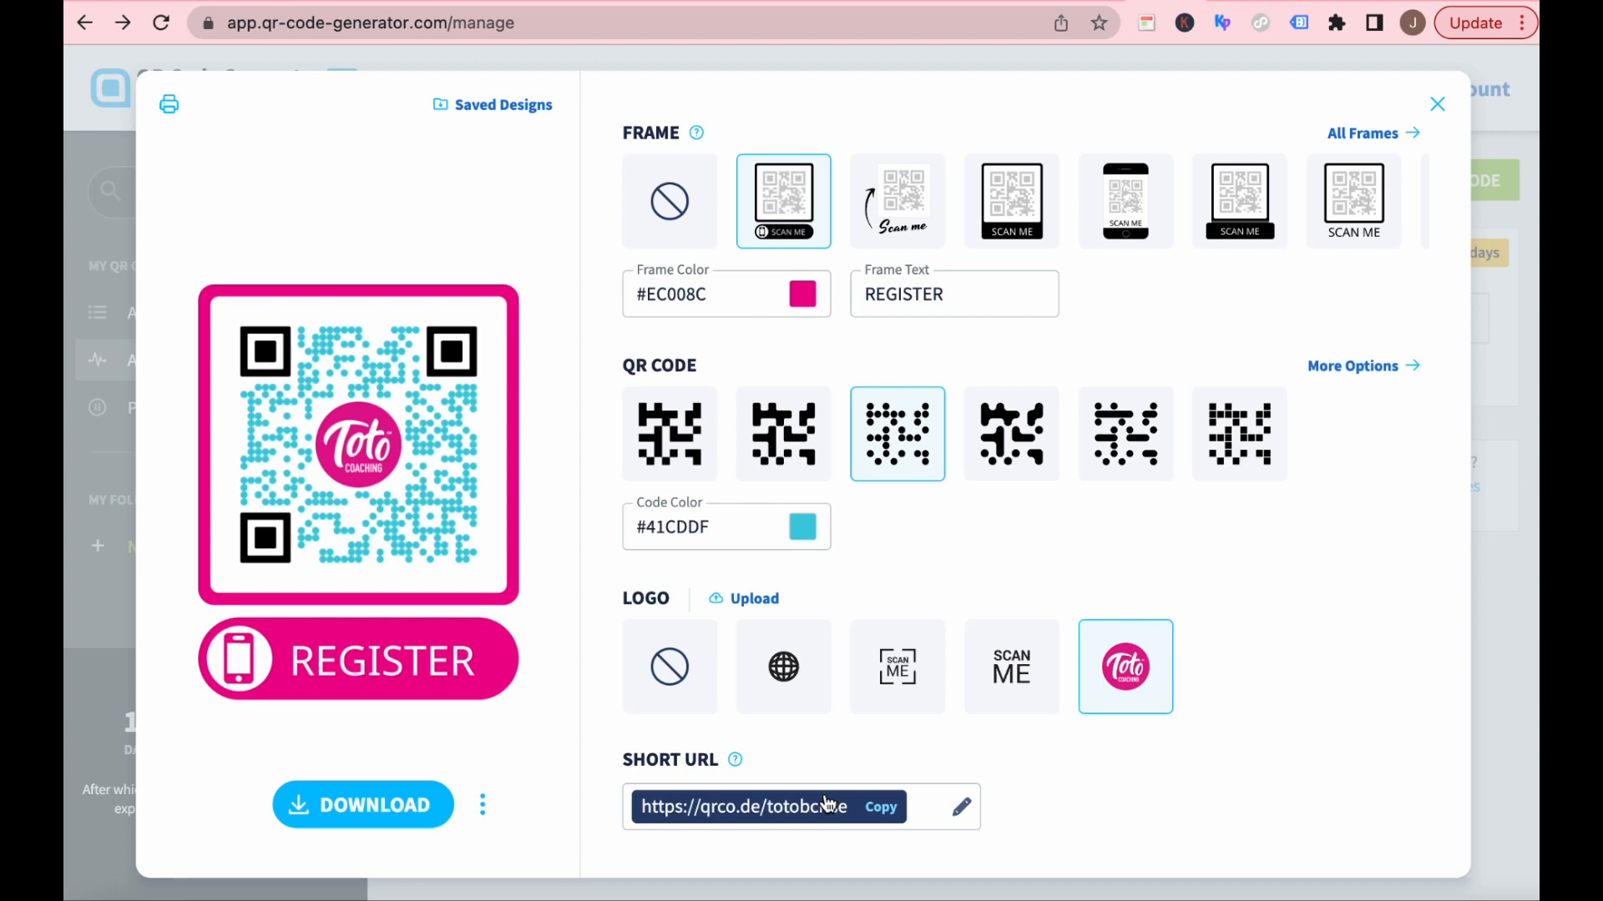
left_click(961, 808)
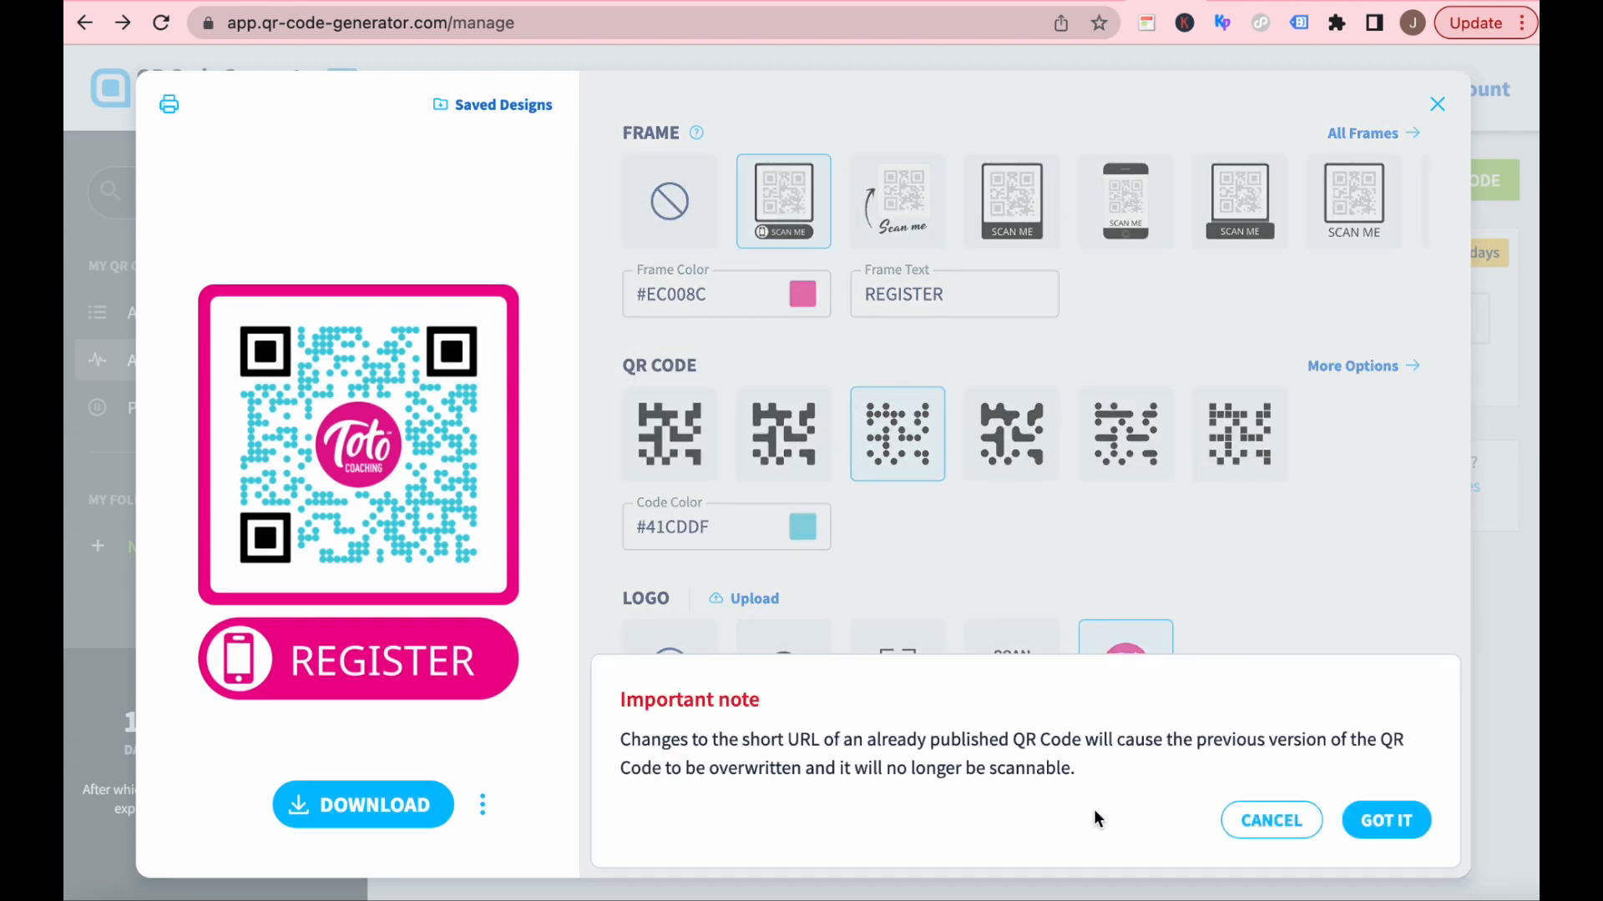
left_click(1385, 823)
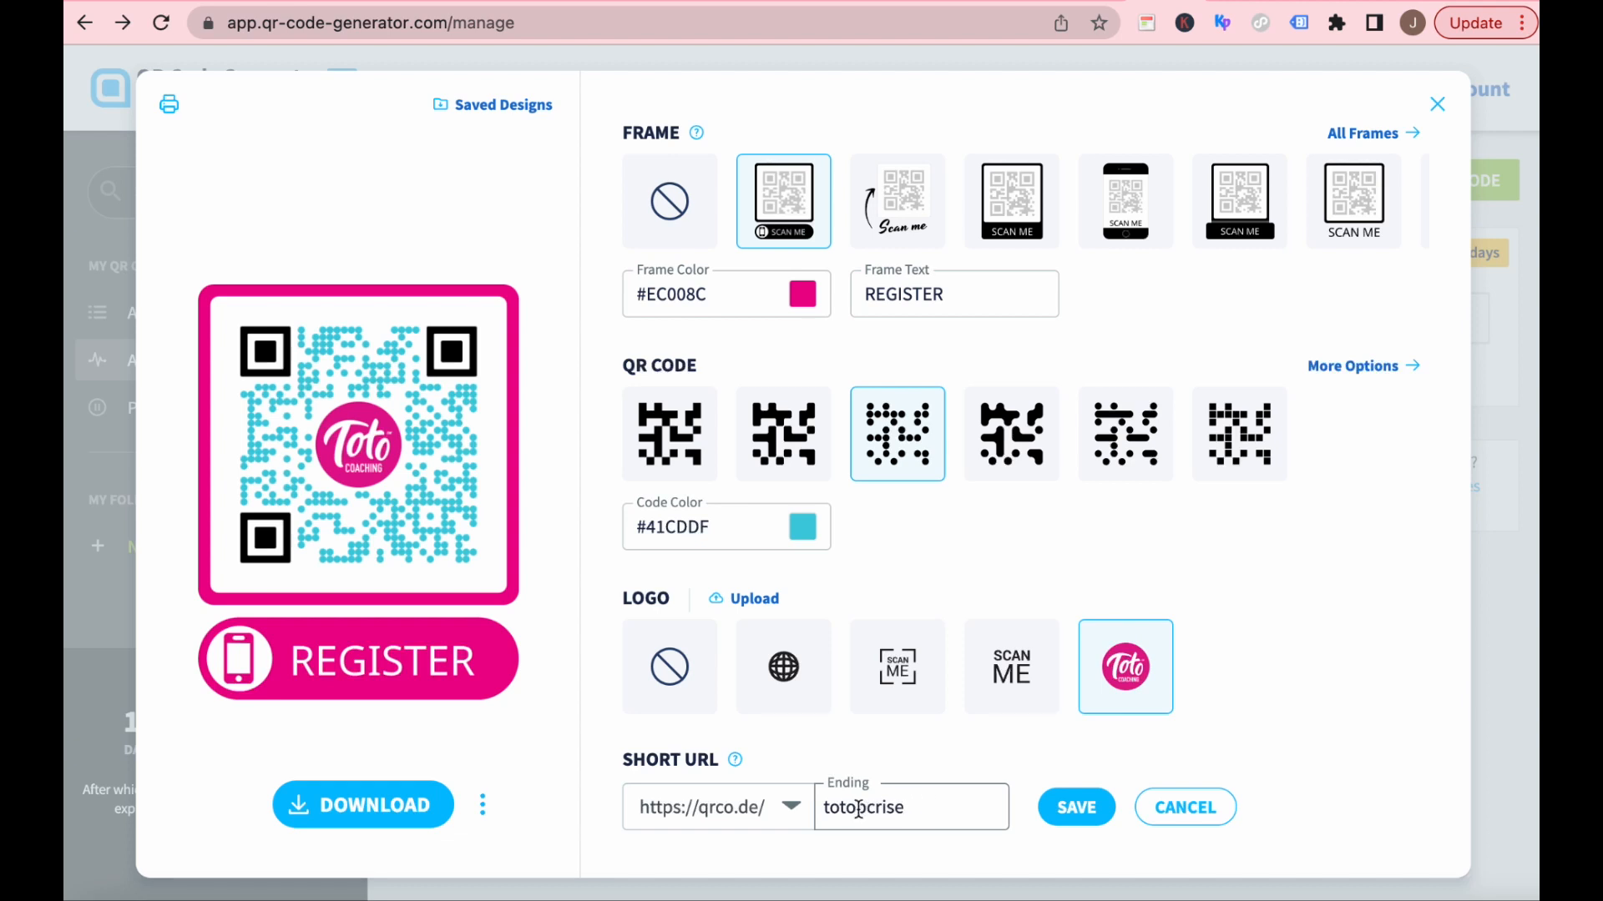
double_click(886, 807)
left_click(1077, 810)
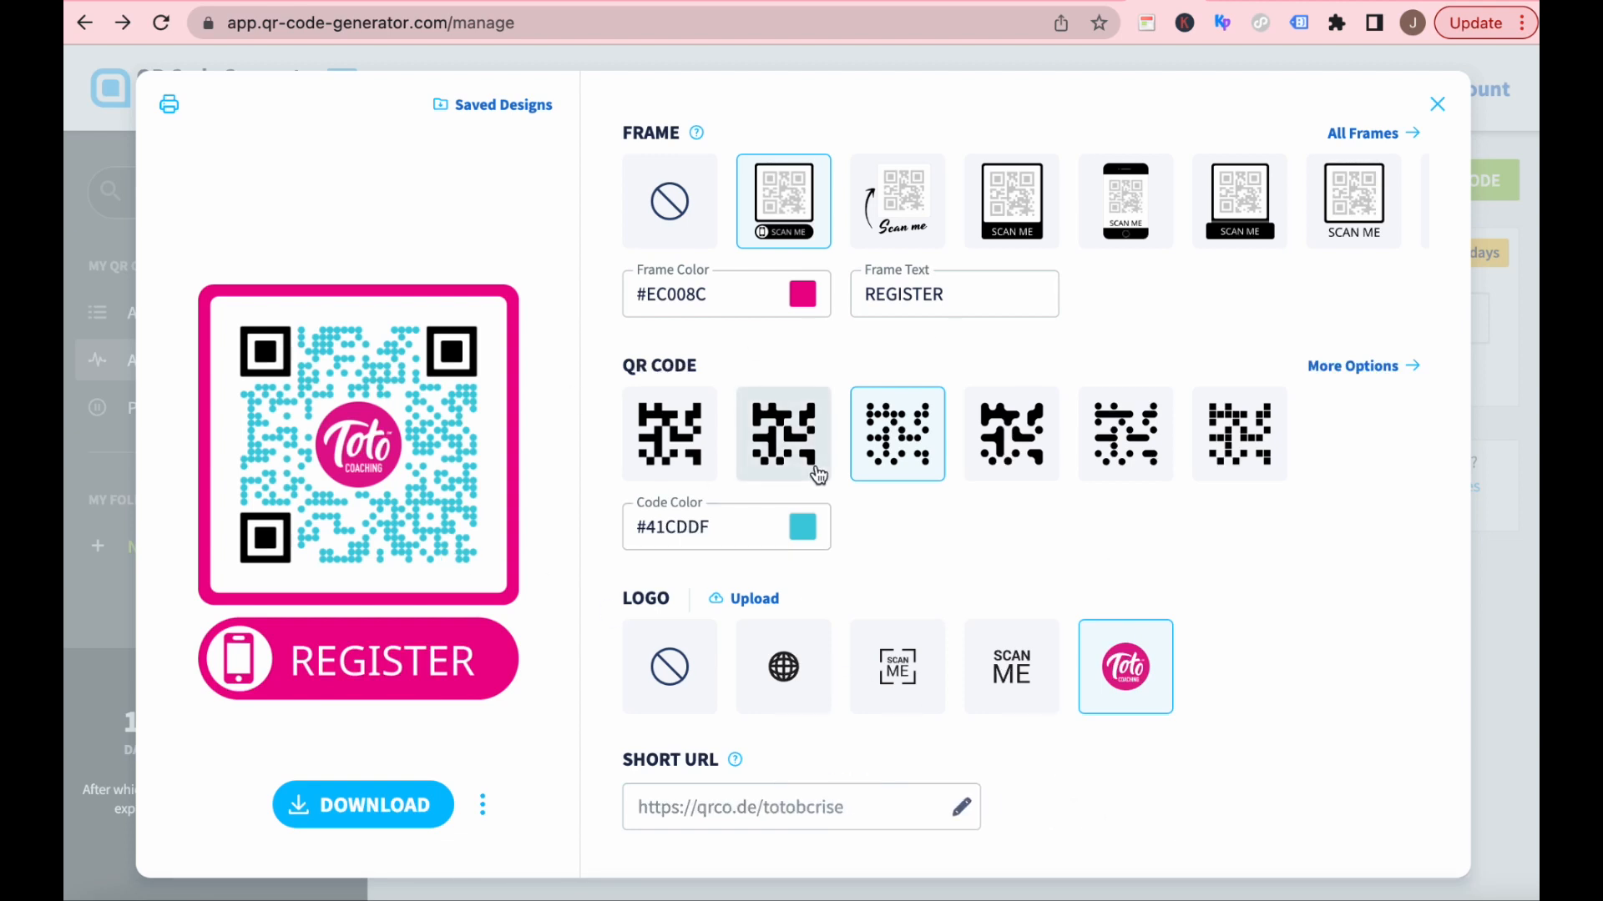
Download the finished QR code and open the downloaded image frame (1).png to view it.
left_click(349, 810)
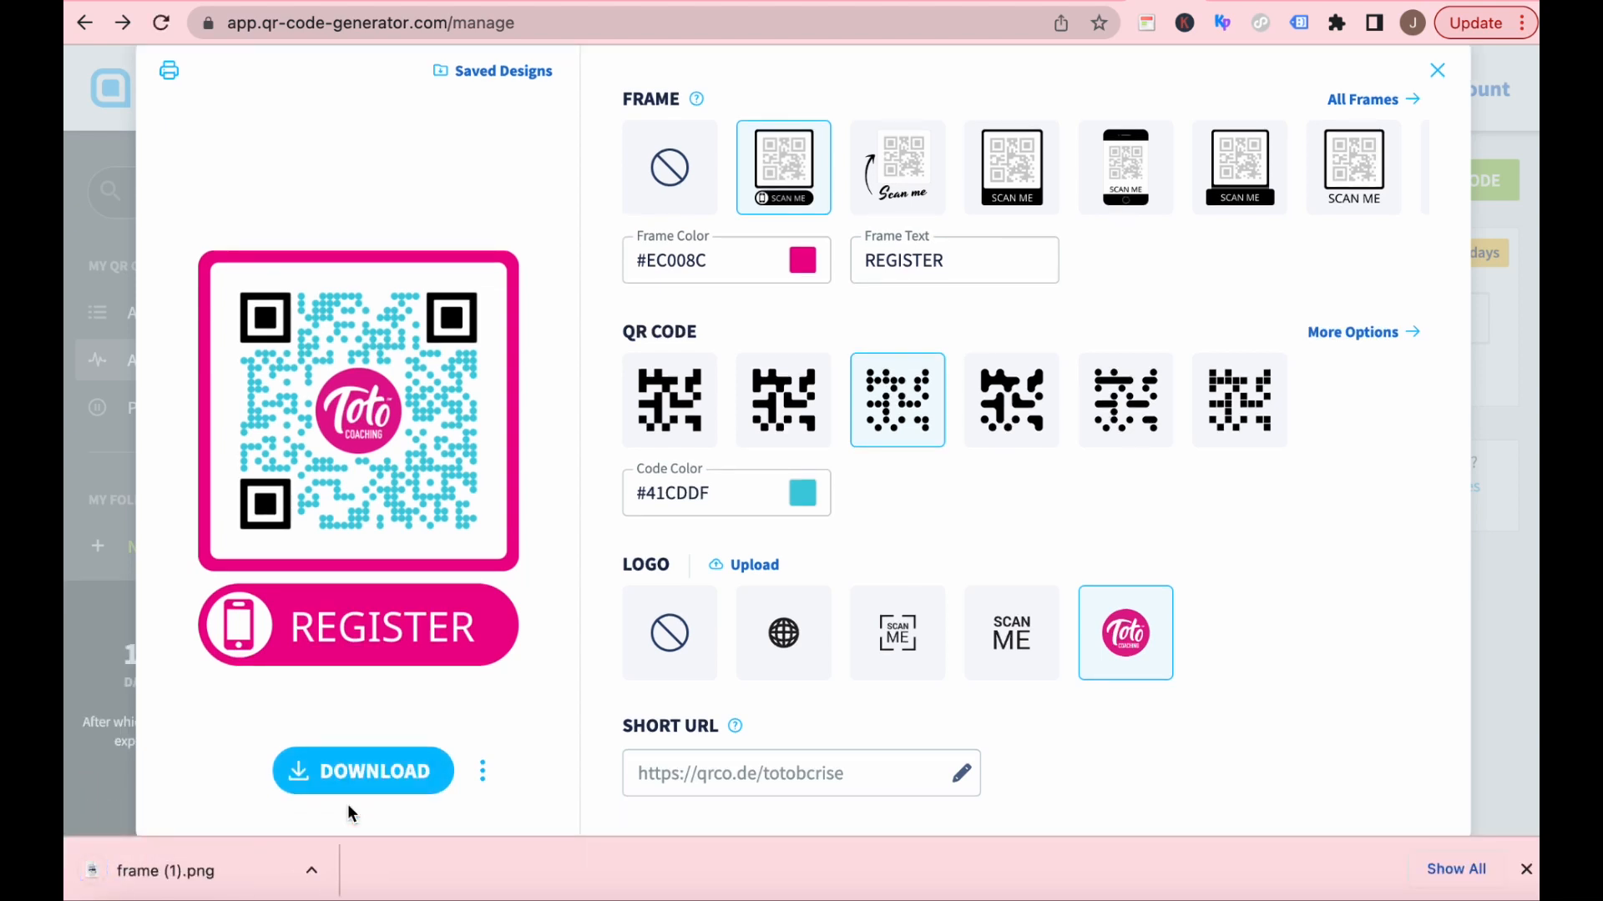
left_click(166, 874)
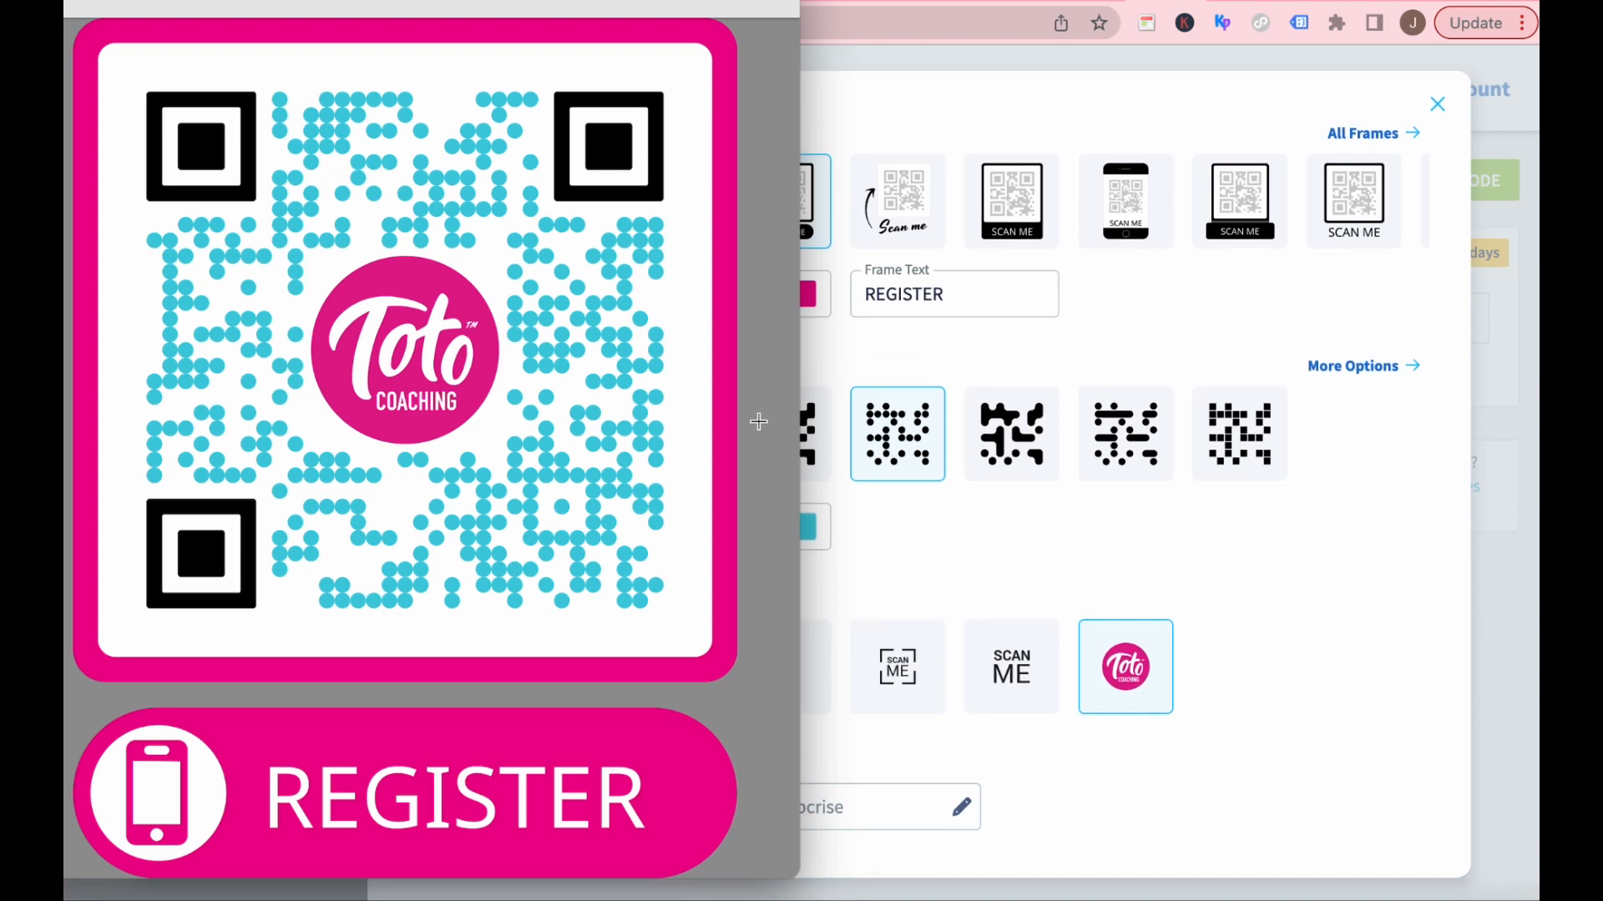
left_click_drag(327, 0, 374, 26)
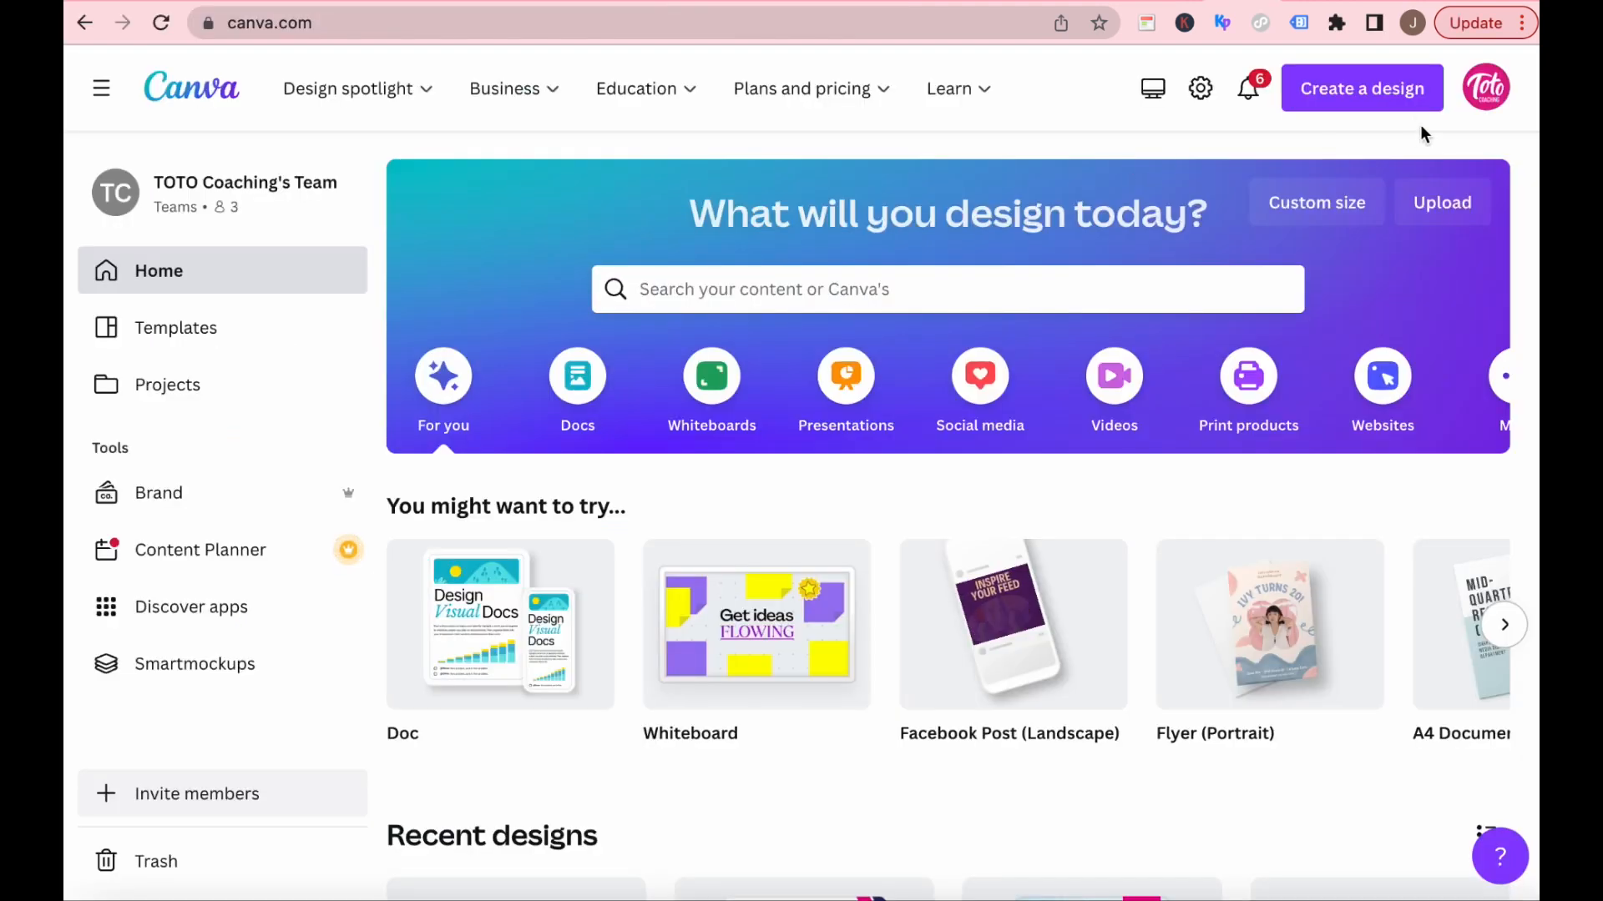
Switch to Canva, create a Flyer (Portrait) design, and apply the recently used orange WORKSHOP template.
left_click(1385, 99)
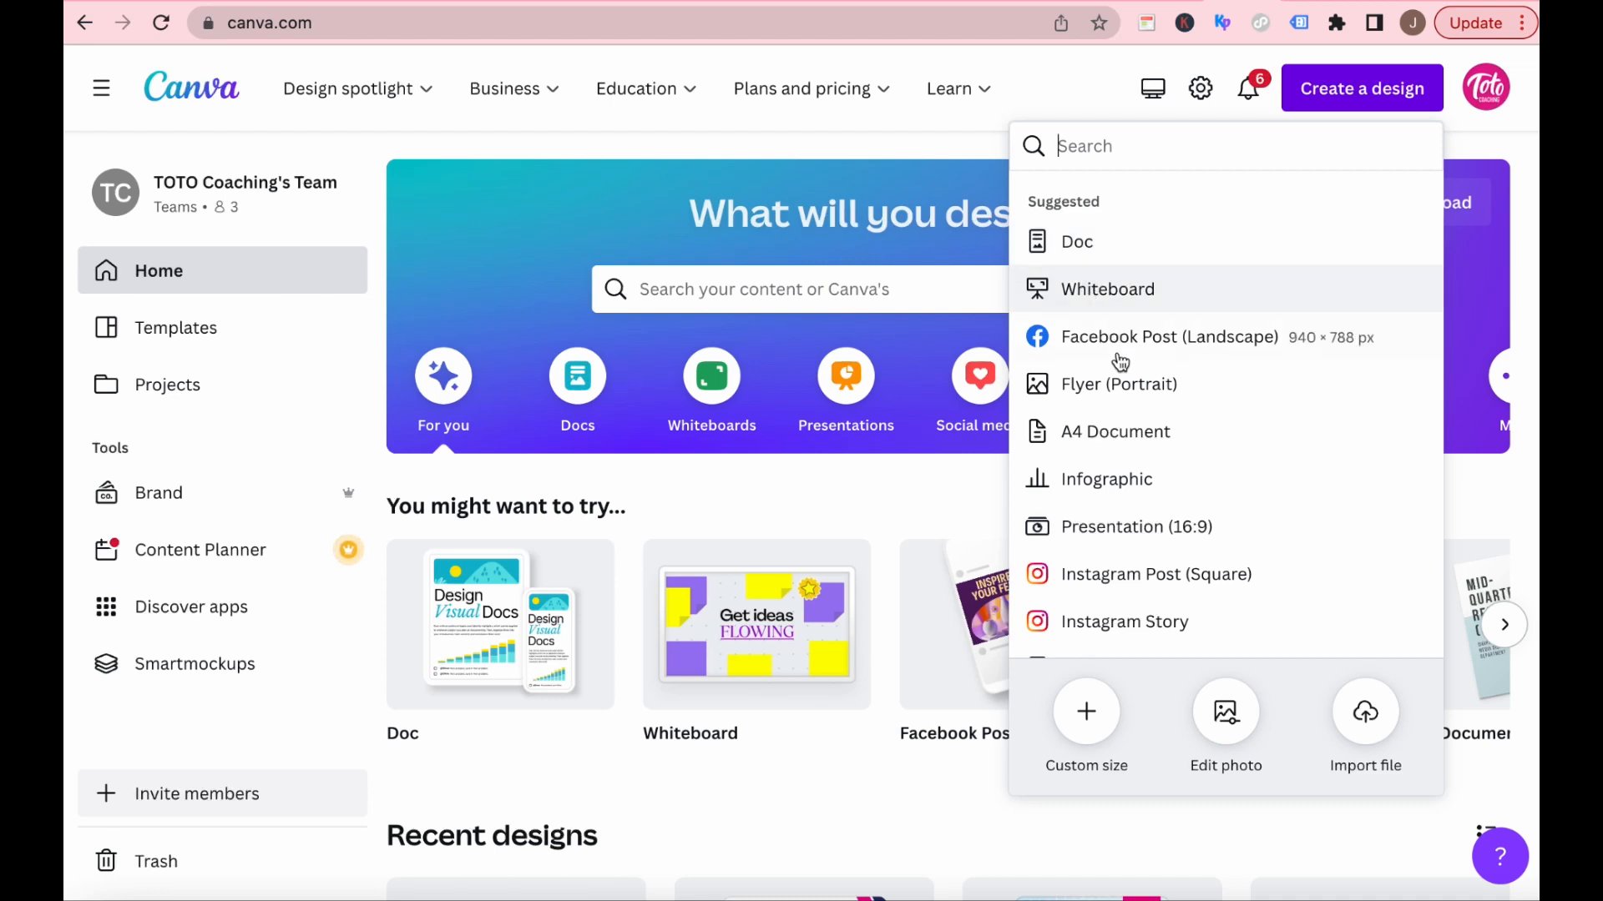
left_click(1098, 386)
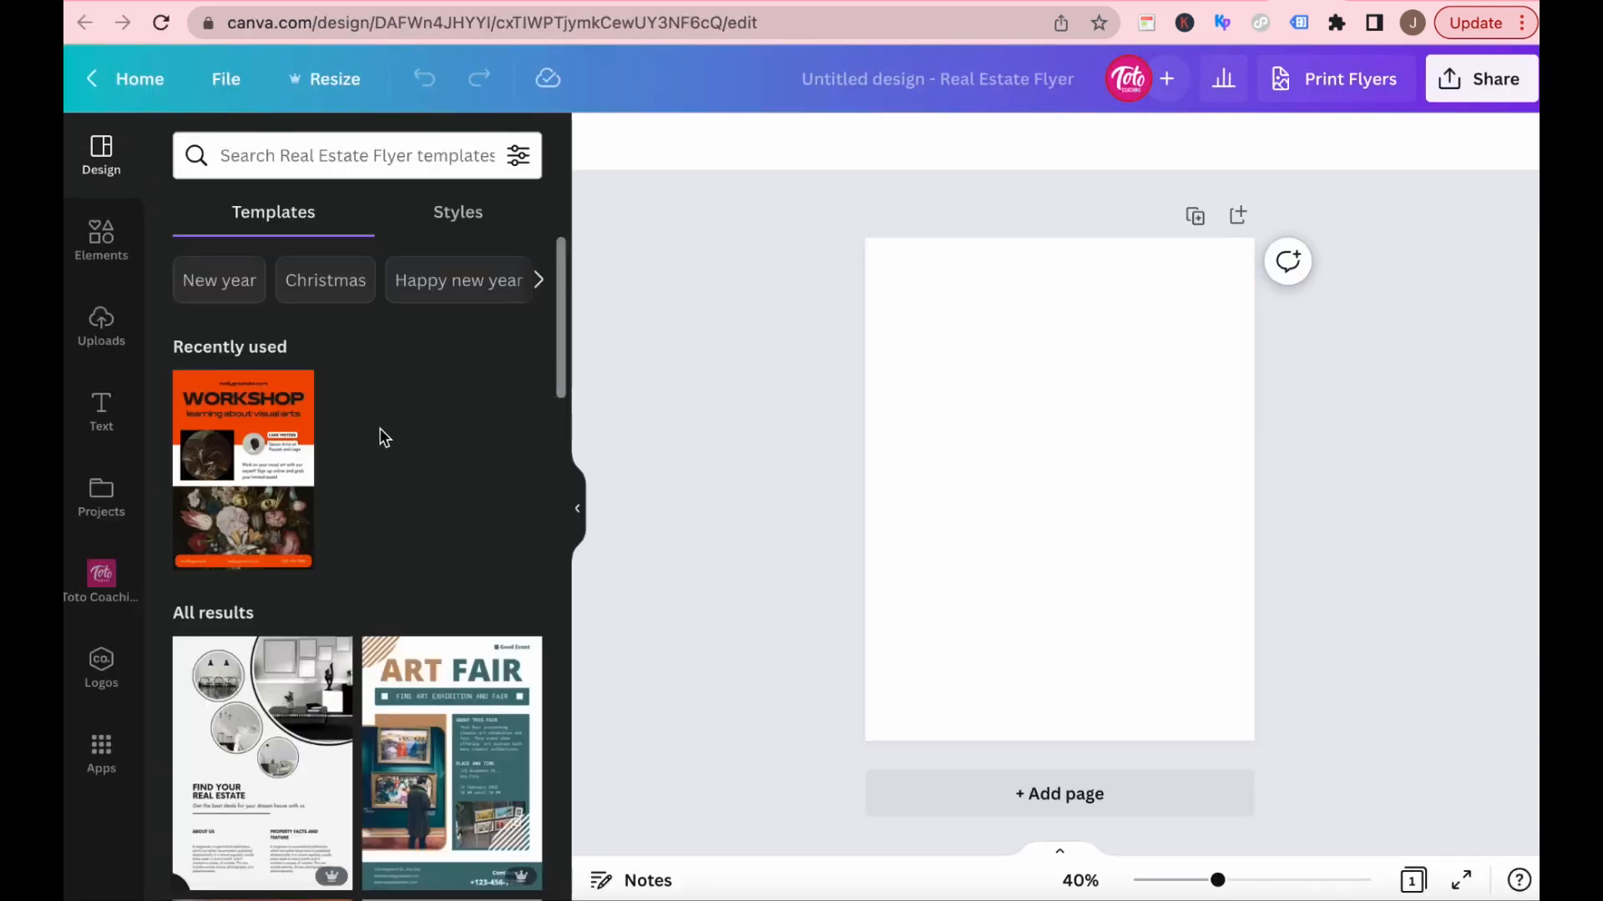
left_click(239, 409)
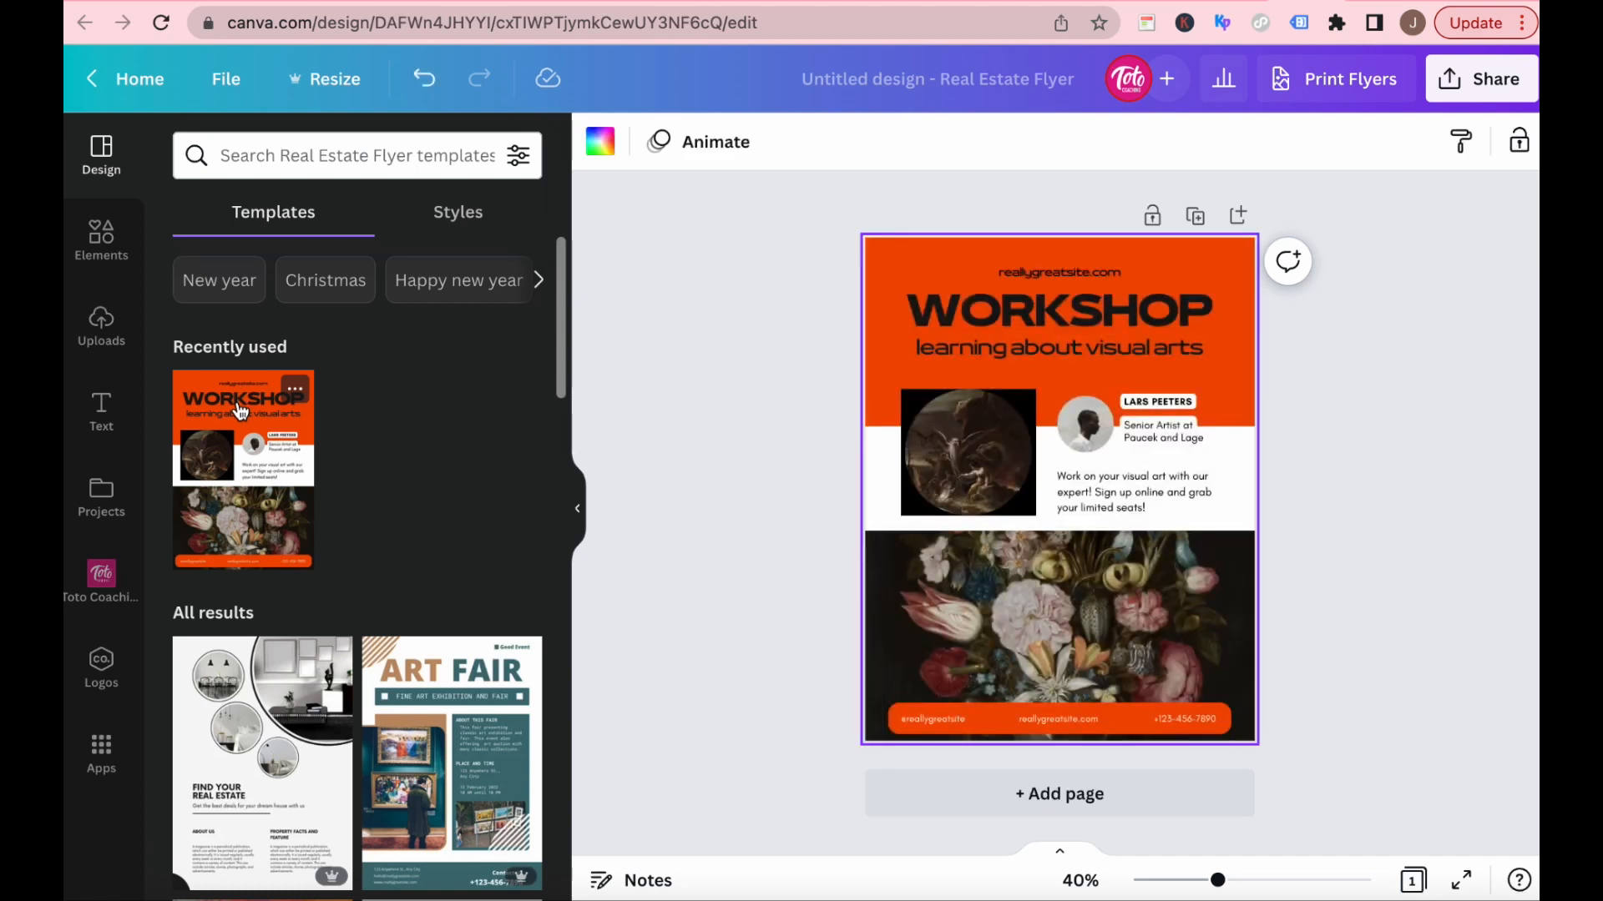
Upload the QR code image frame (1).png from the Downloads folder to the Canva uploads.
left_click(101, 334)
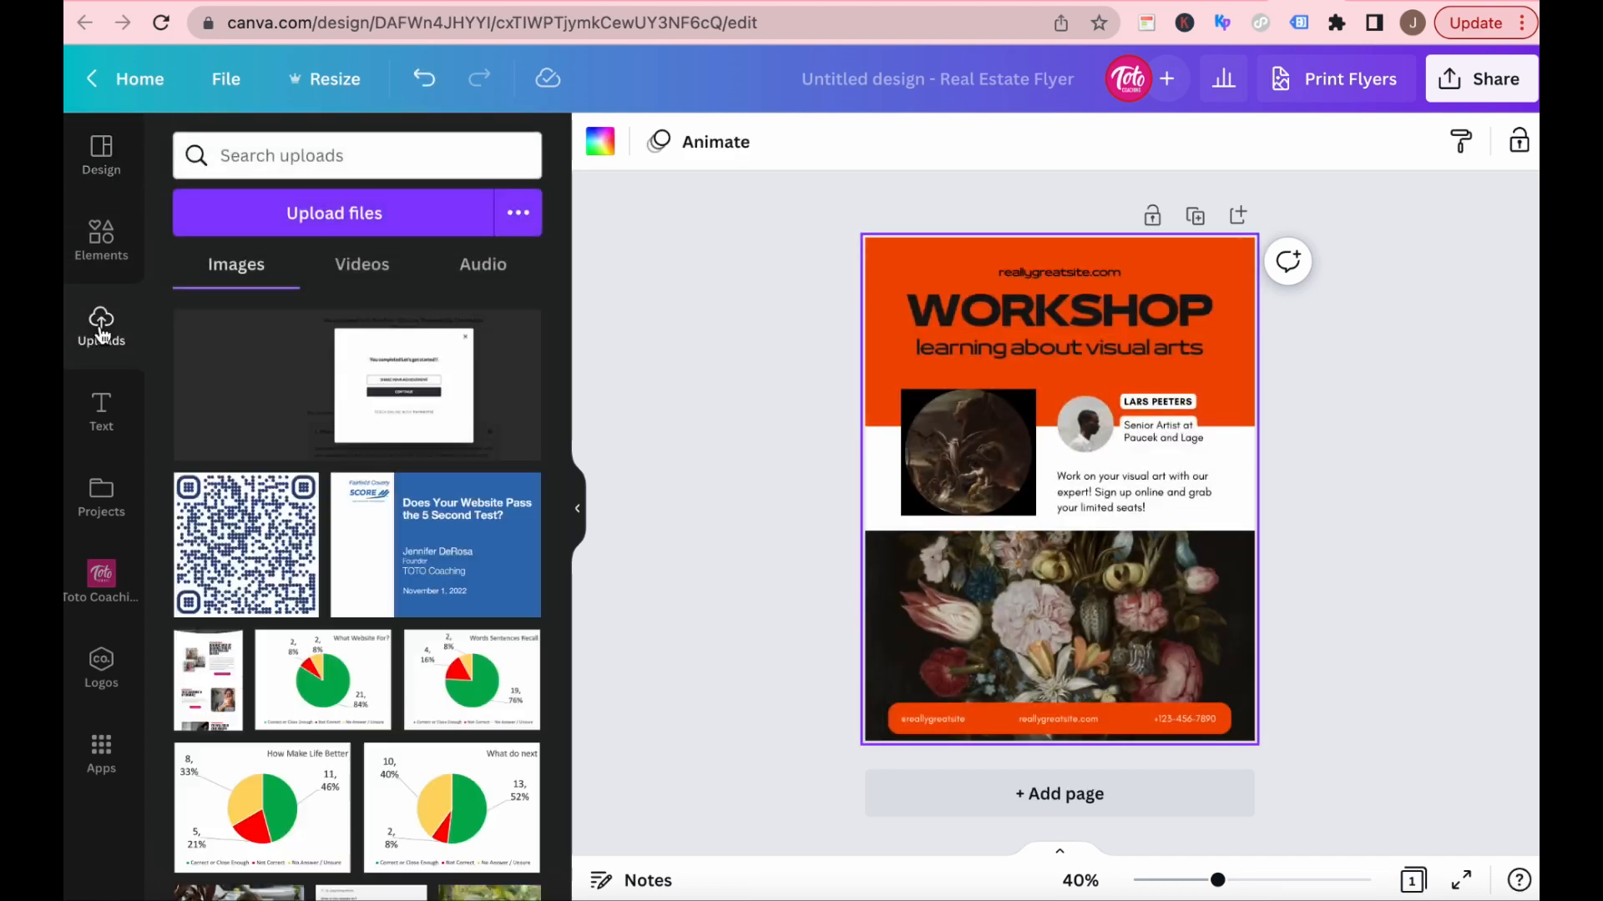
left_click(325, 220)
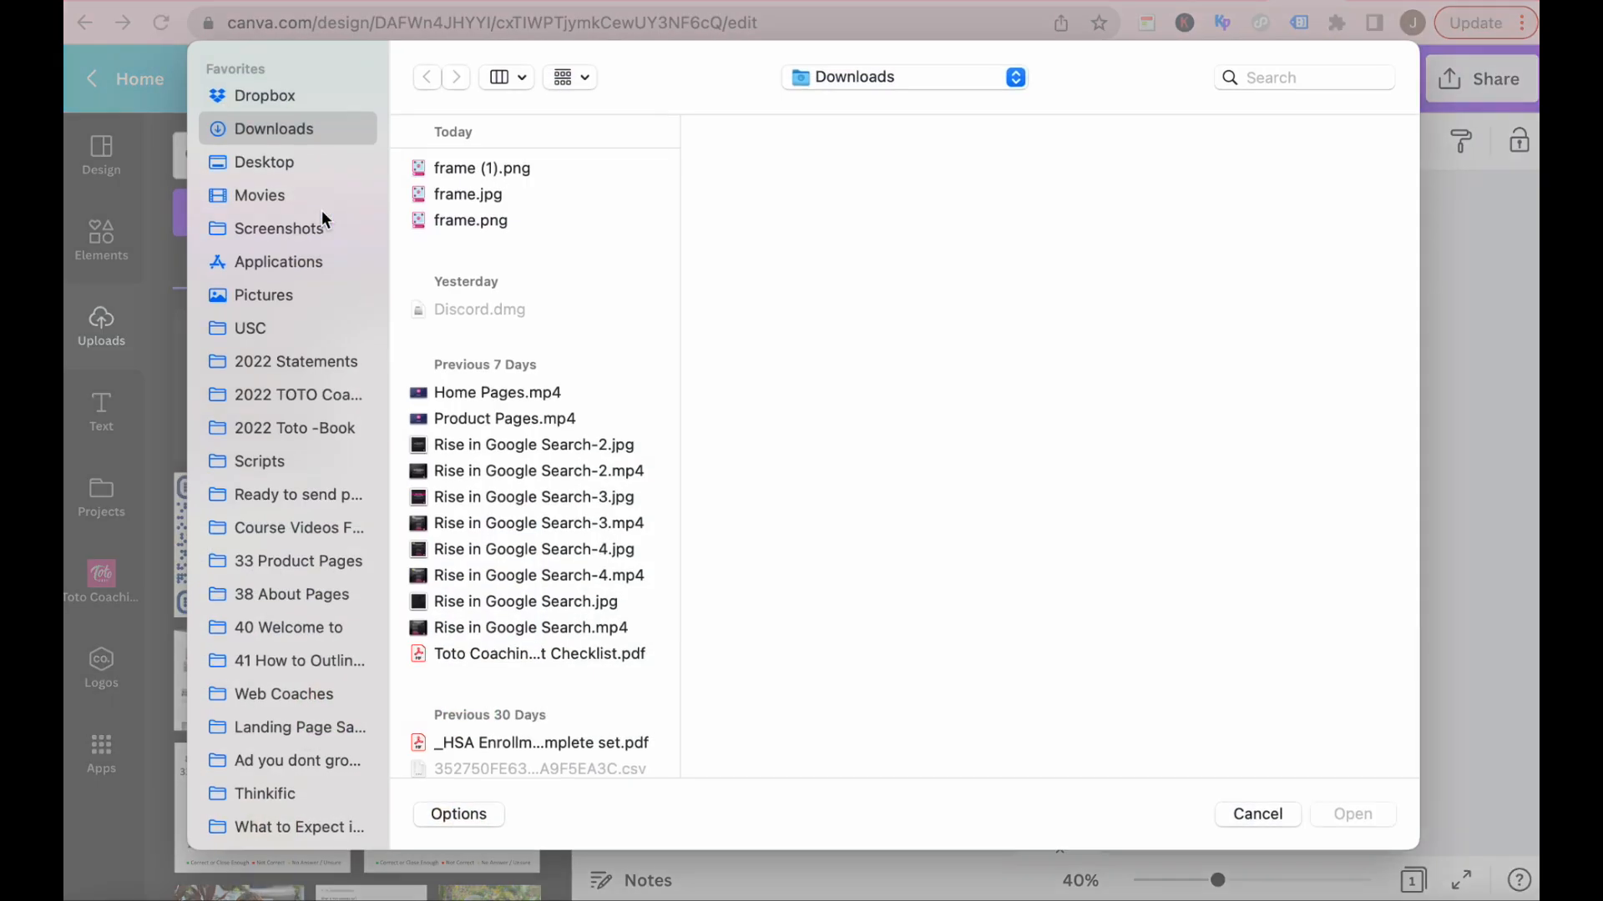
left_click(463, 169)
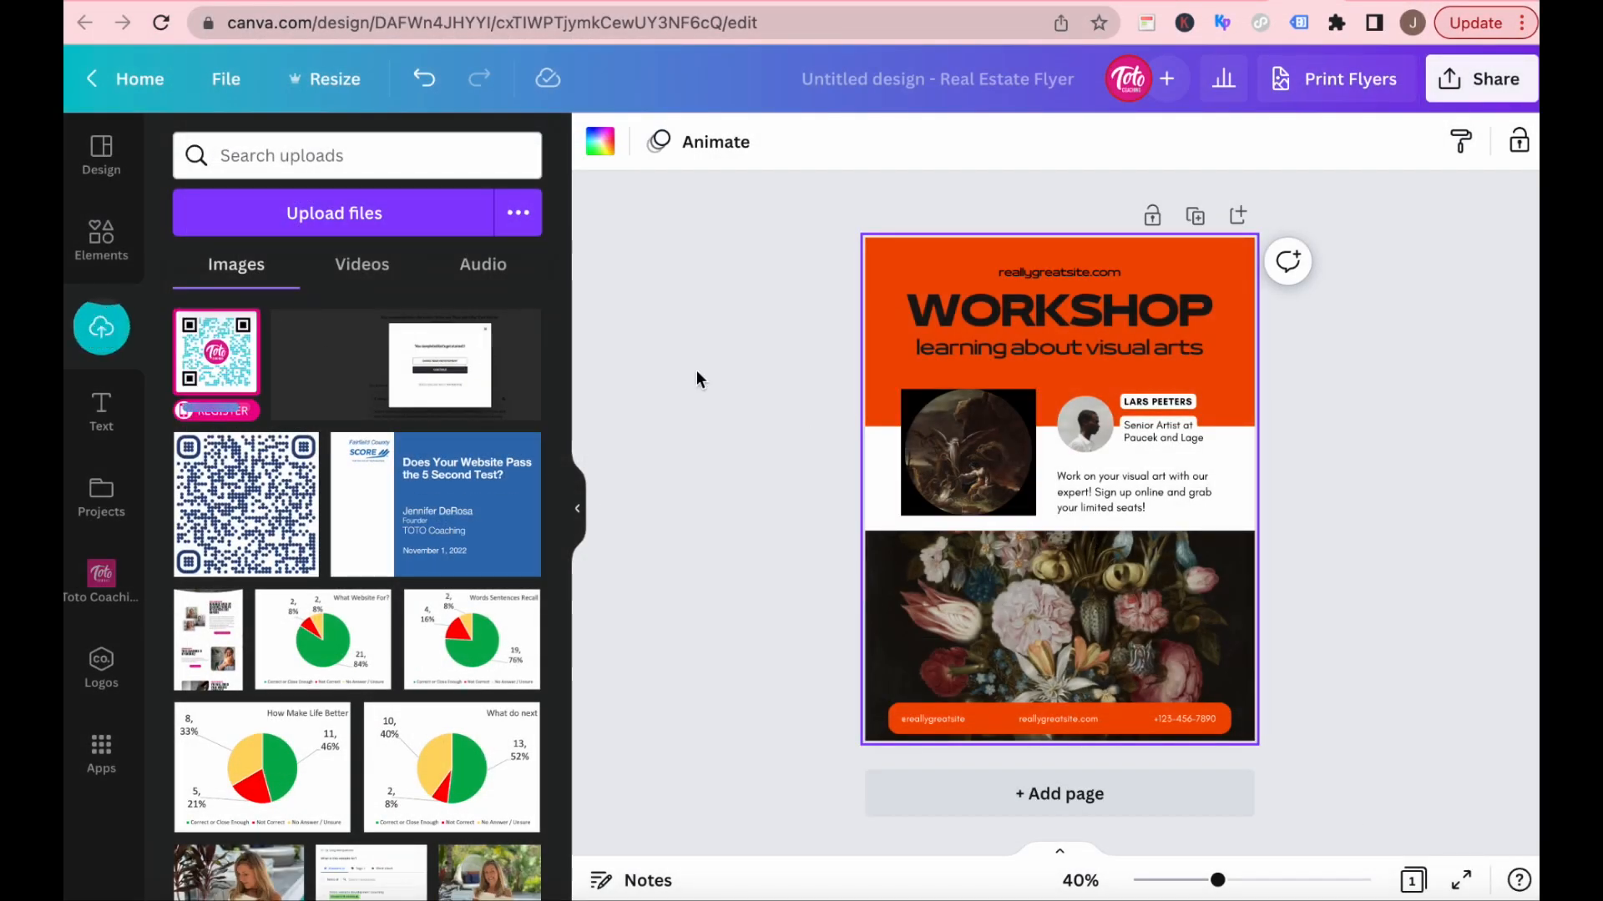
Delete the square artwork picture and its frame beside the speaker portrait, and place the uploaded QR code in that spot.
left_click(948, 451)
key("Delete")
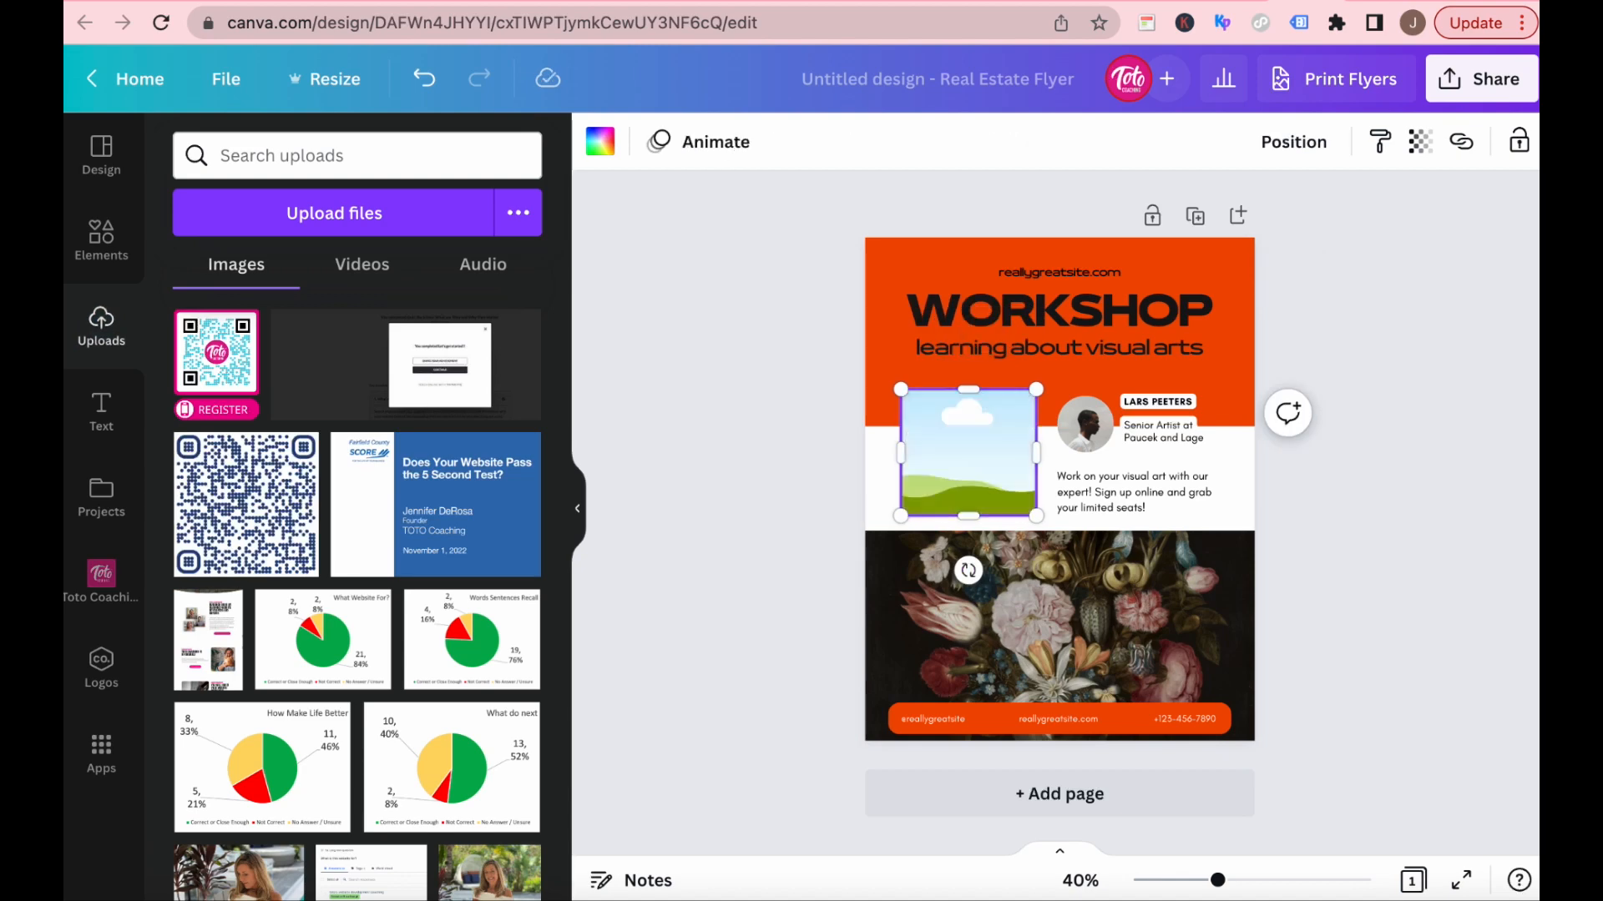
key("Delete")
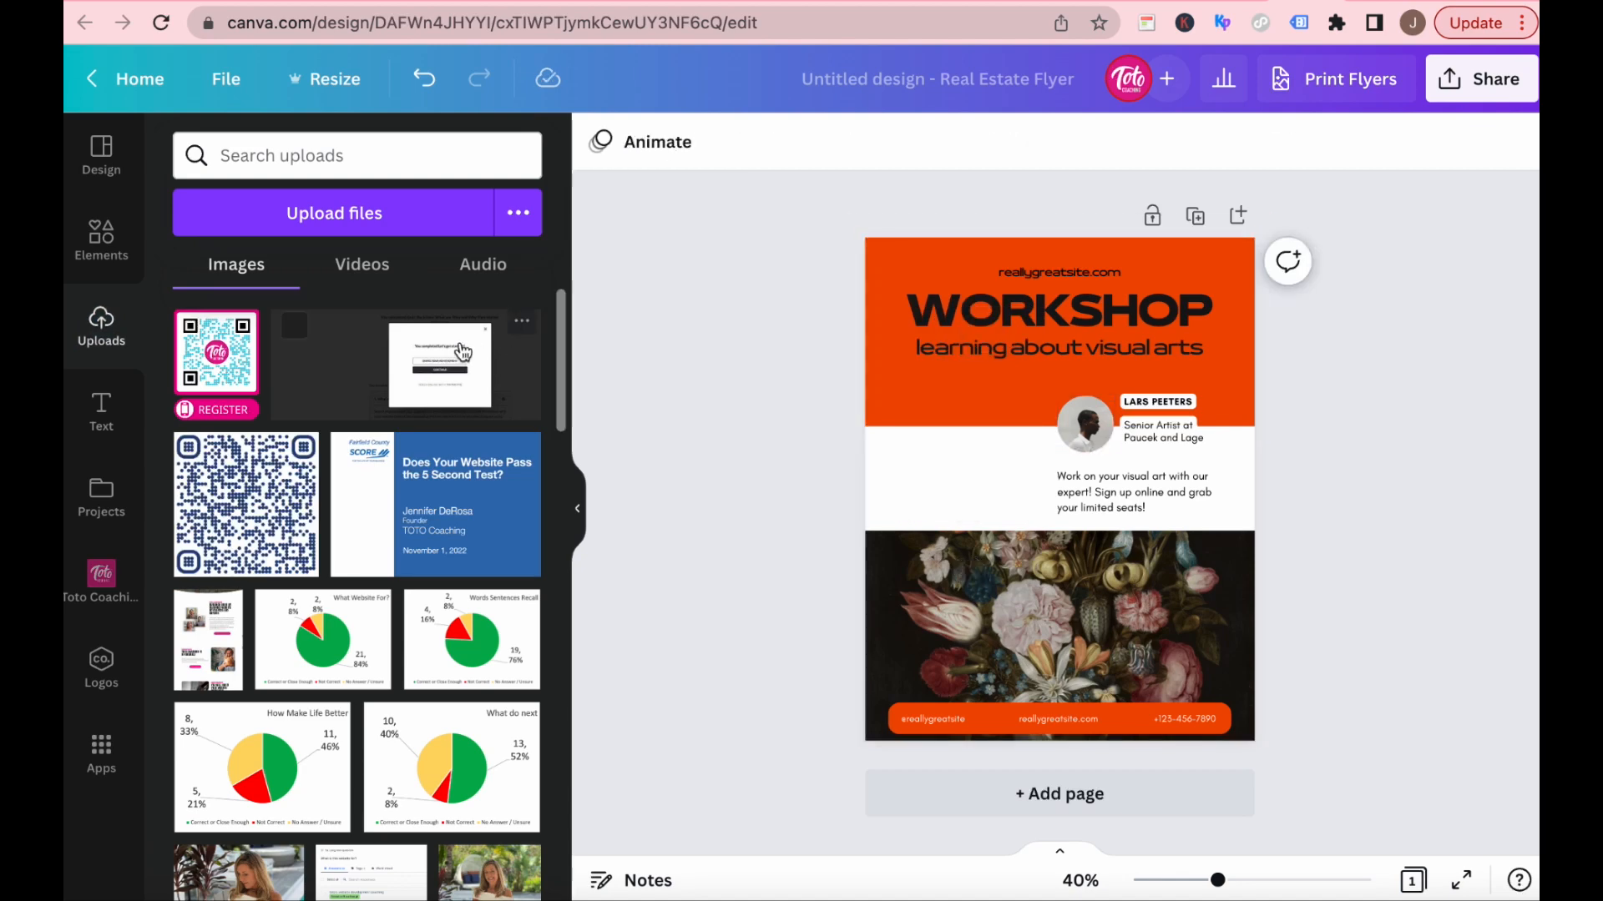
left_click_drag(245, 375, 962, 406)
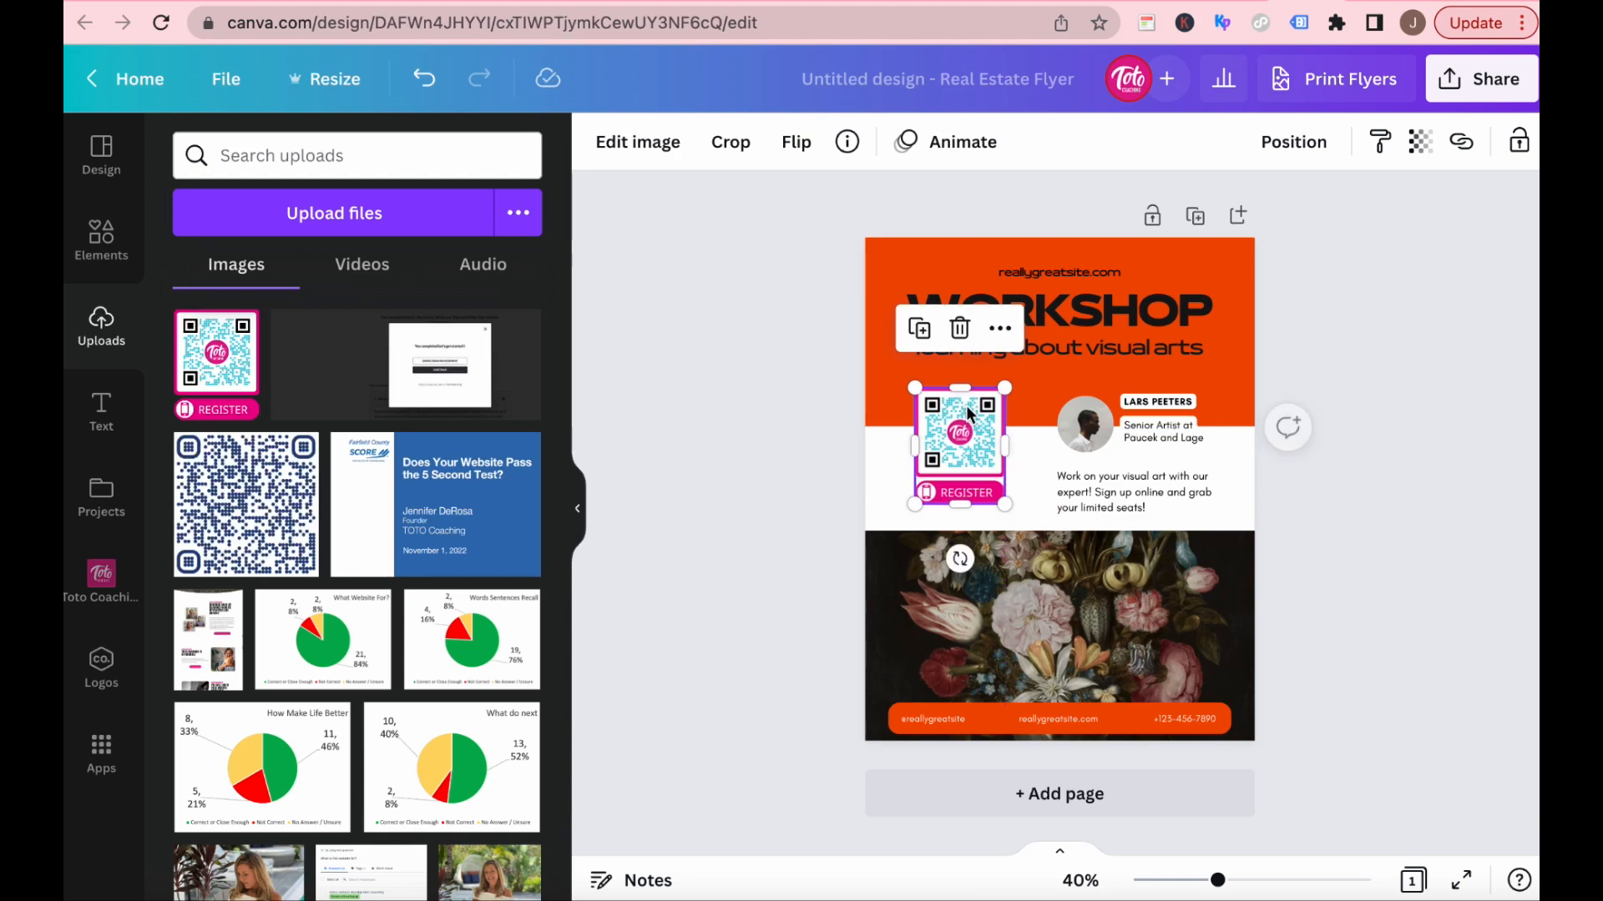
Recolor the orange header block behind the WORKSHOP title with the pink from the brand color palette.
left_click(1212, 267)
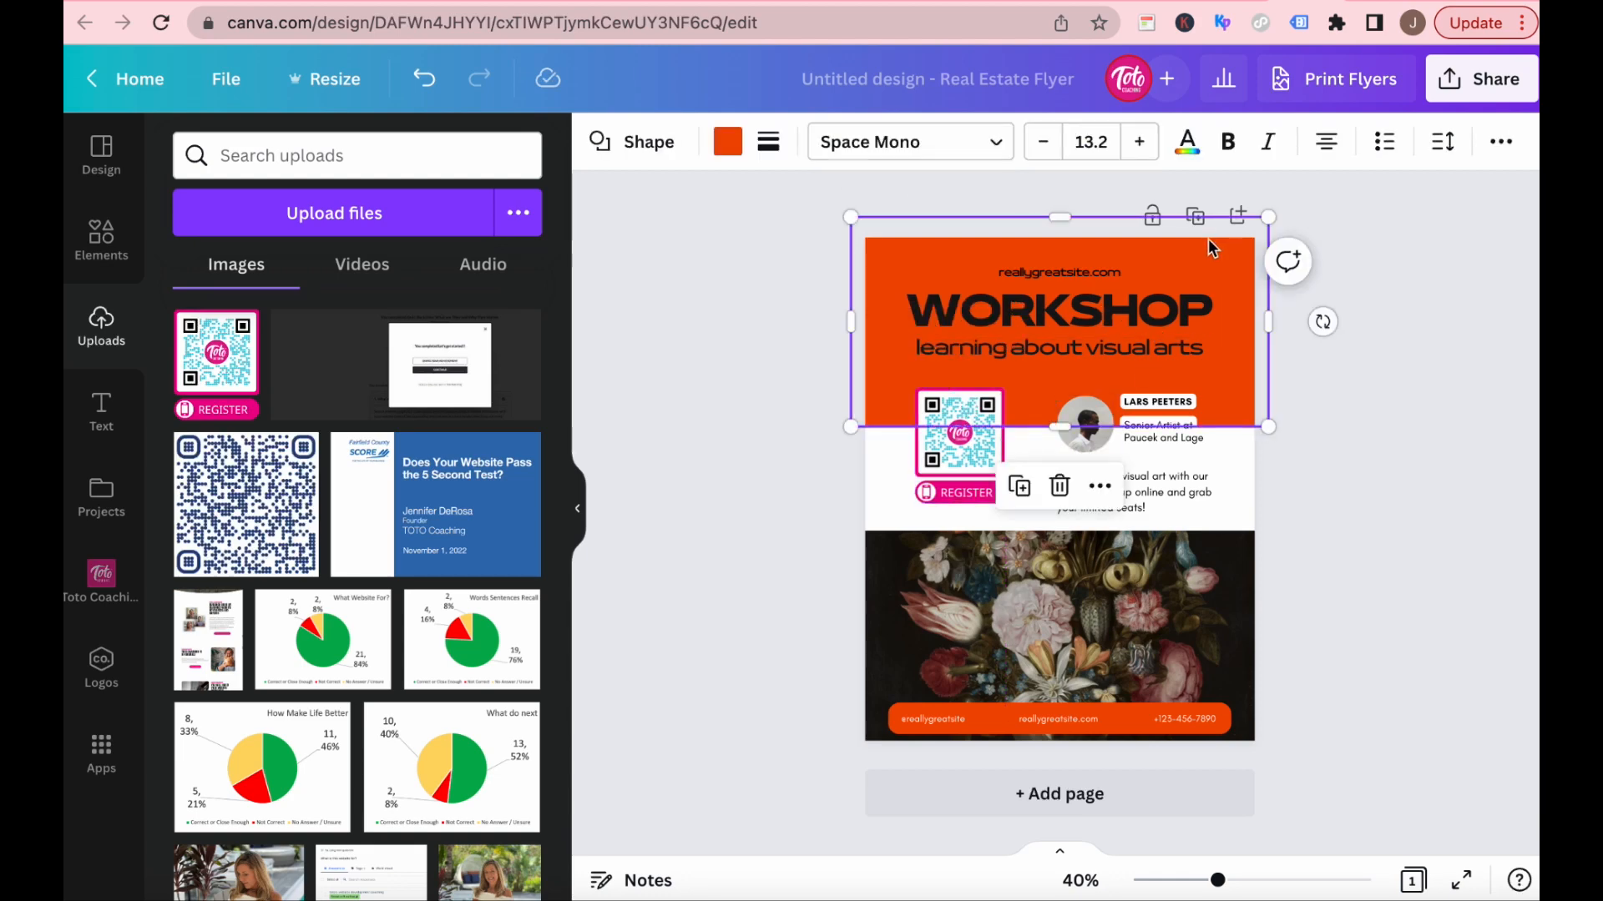
left_click(728, 142)
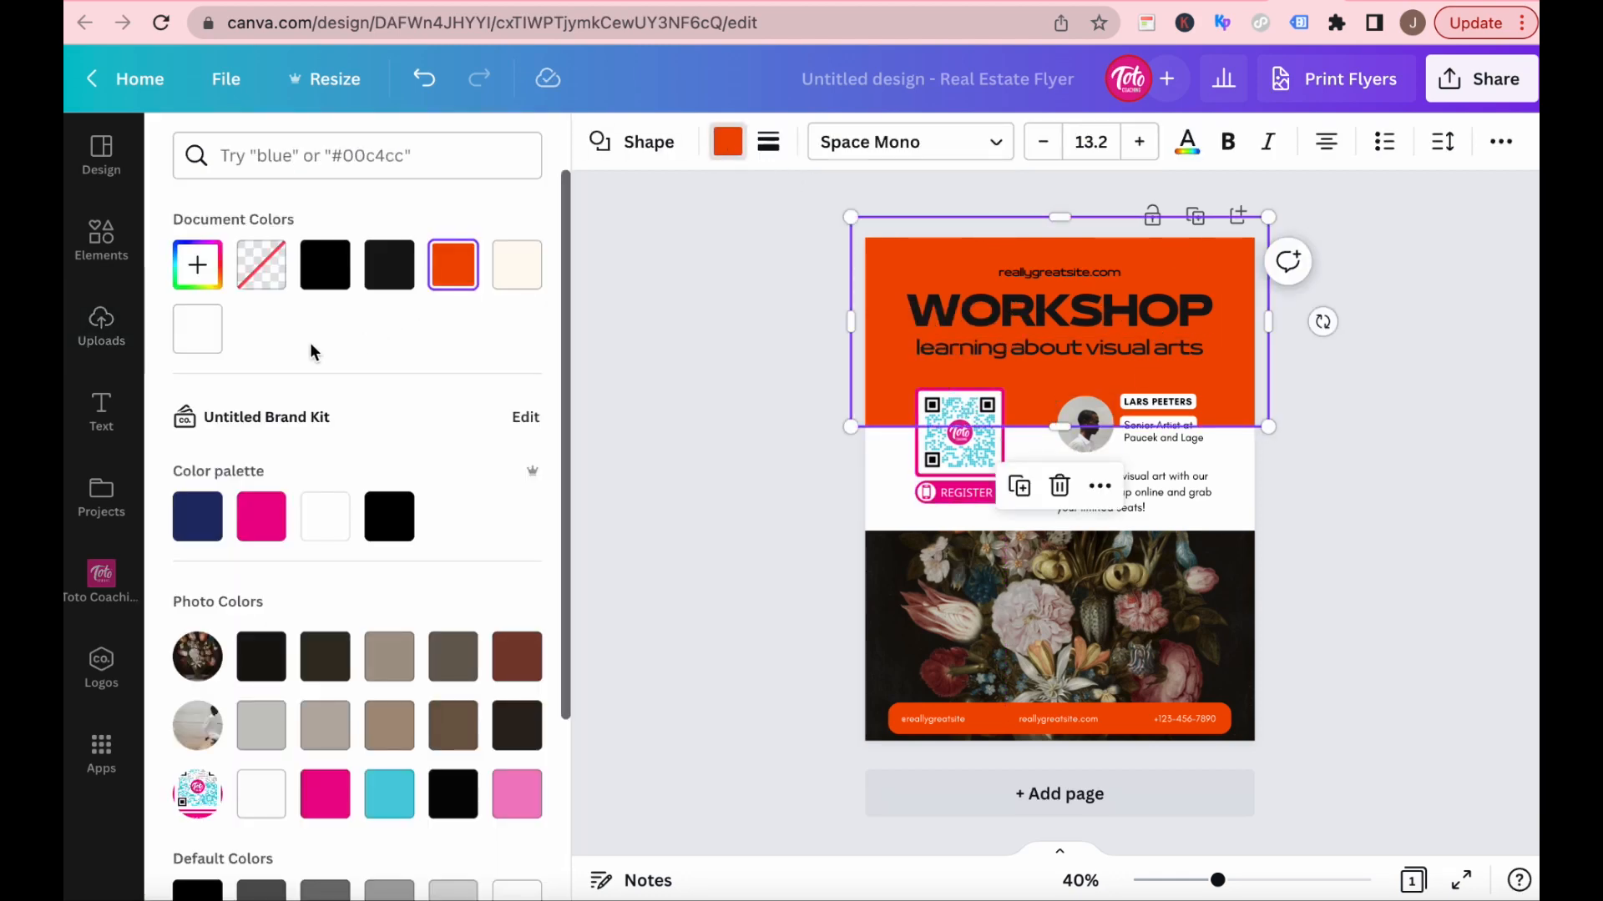
left_click(260, 517)
Change the WORKSHOP title's text color to white and deselect it.
left_click(1027, 310)
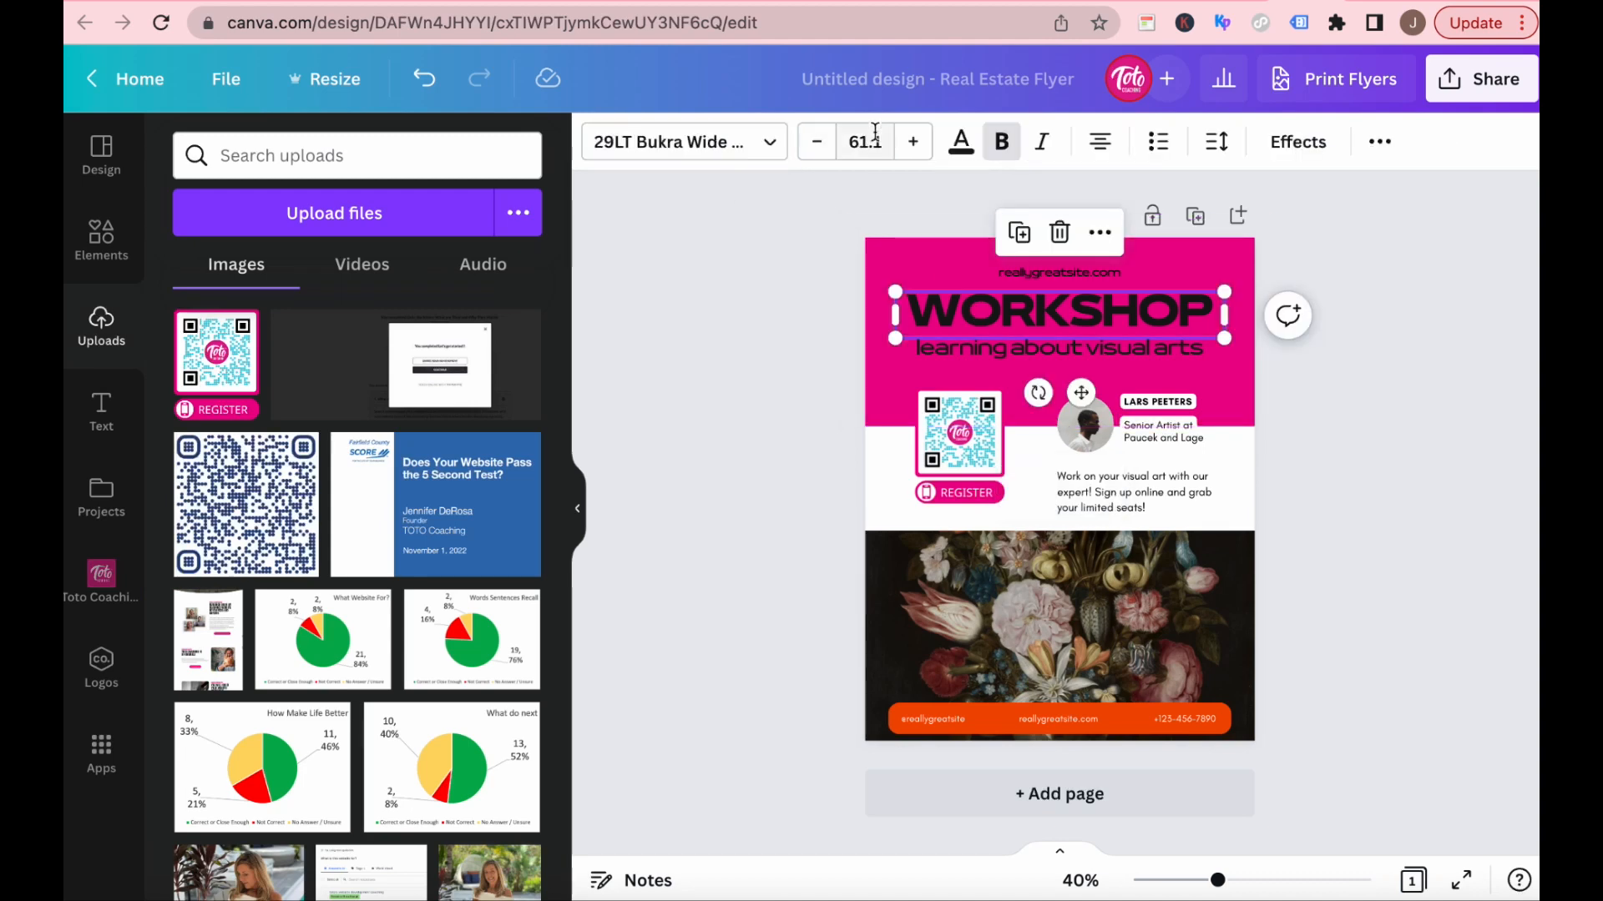
left_click(970, 144)
left_click(197, 326)
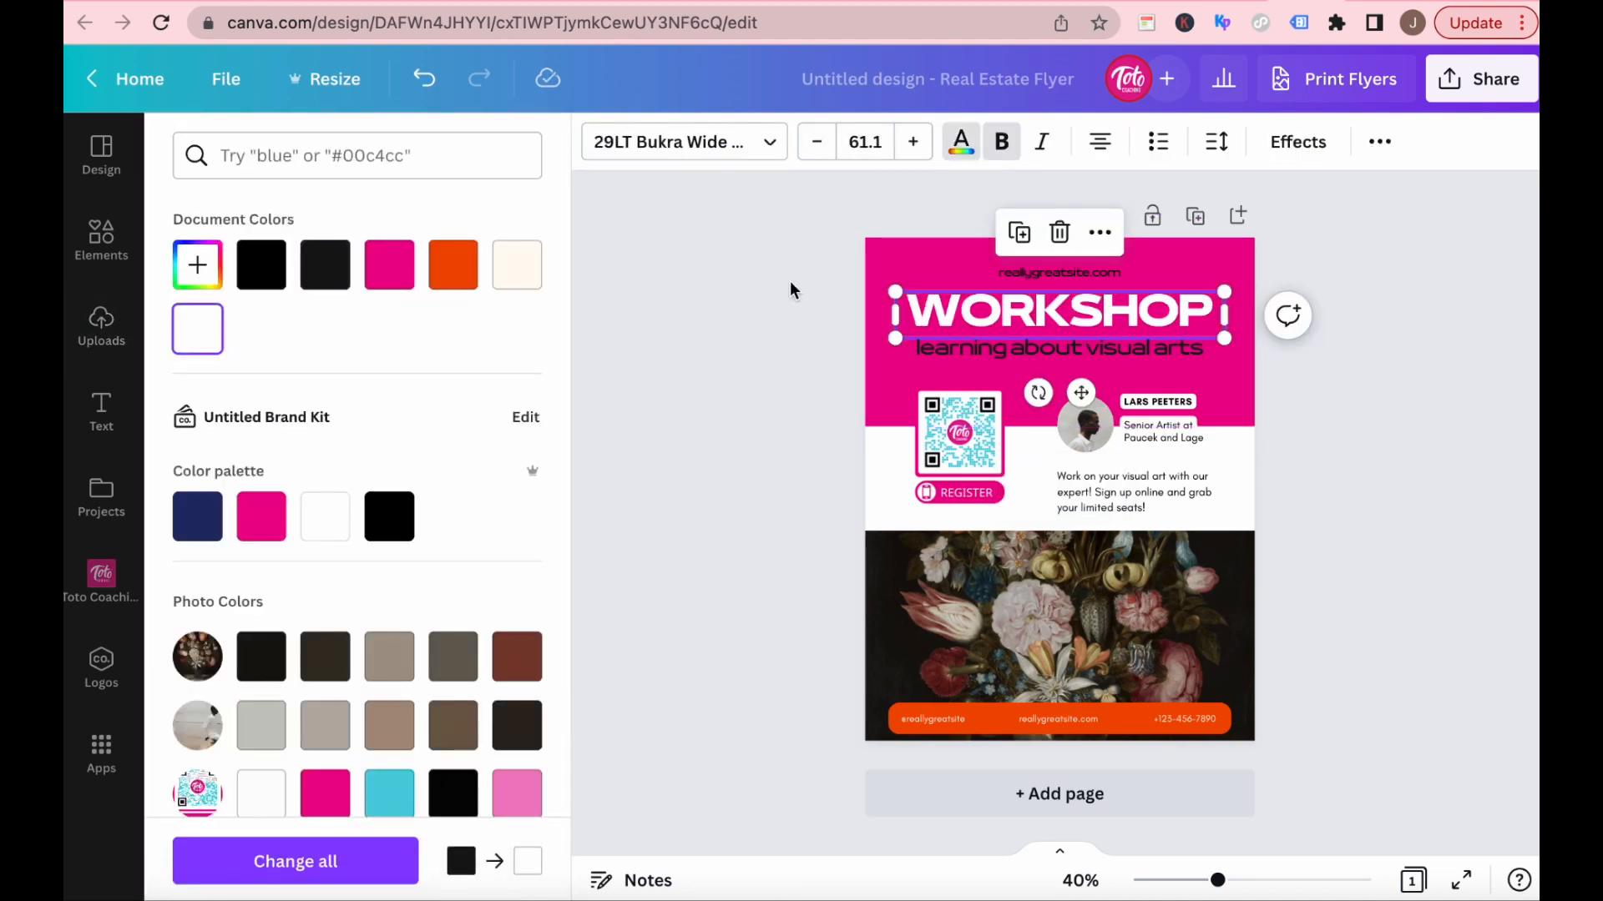
key("Escape")
left_click(824, 449)
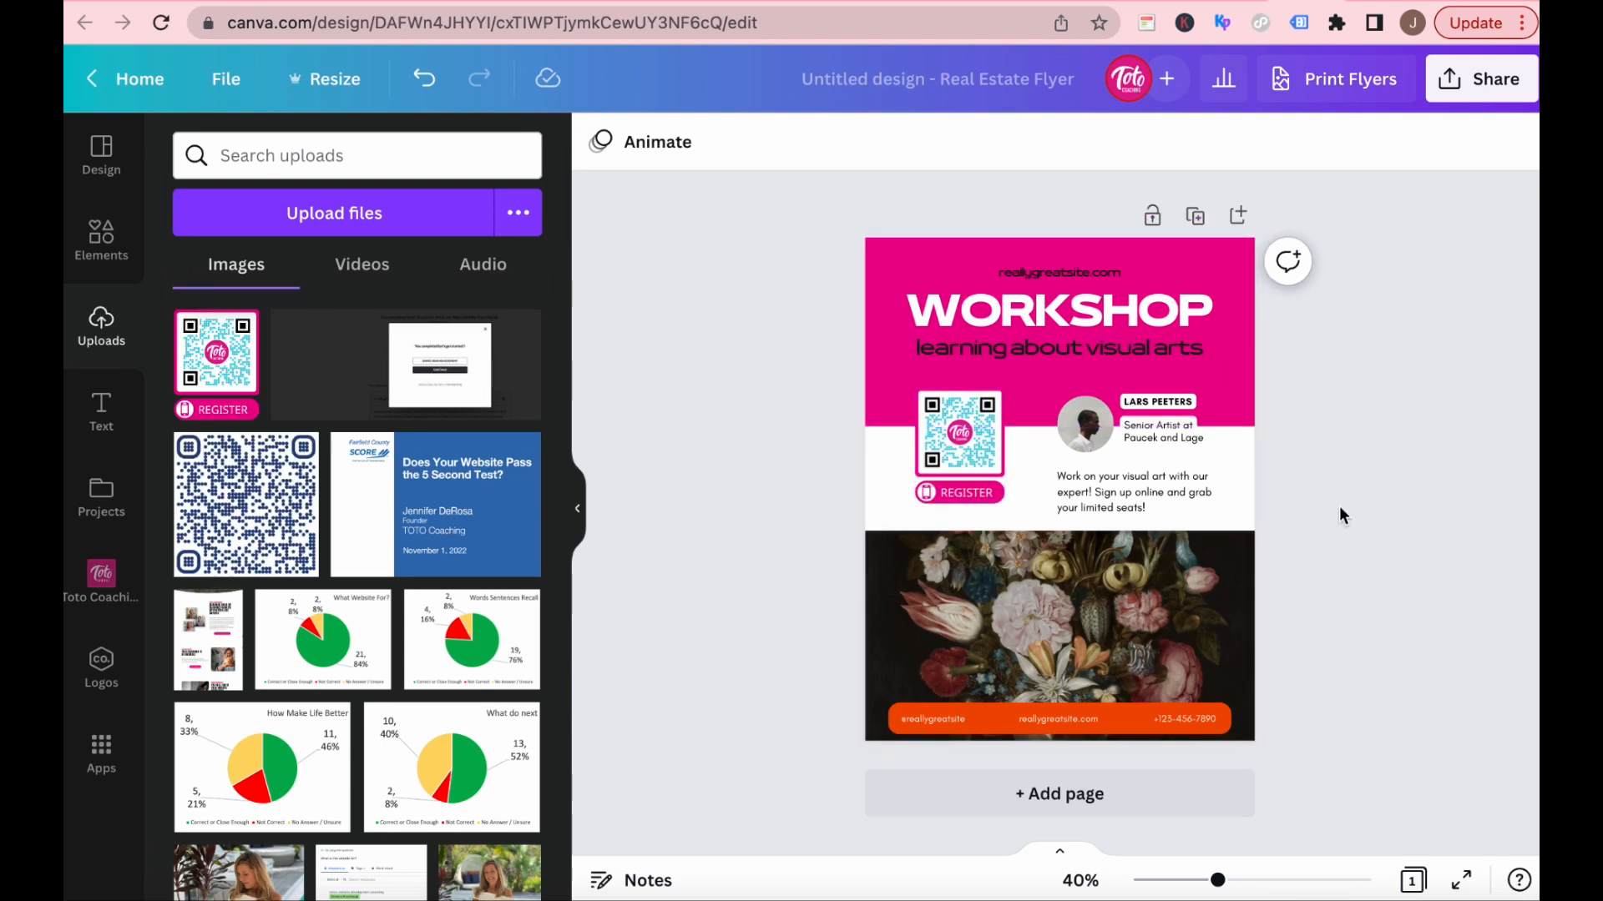
Examine the placed QR code on the flyer up close, ending at 137% zoom.
left_click(1343, 880)
scroll(894, 543, "up", 5)
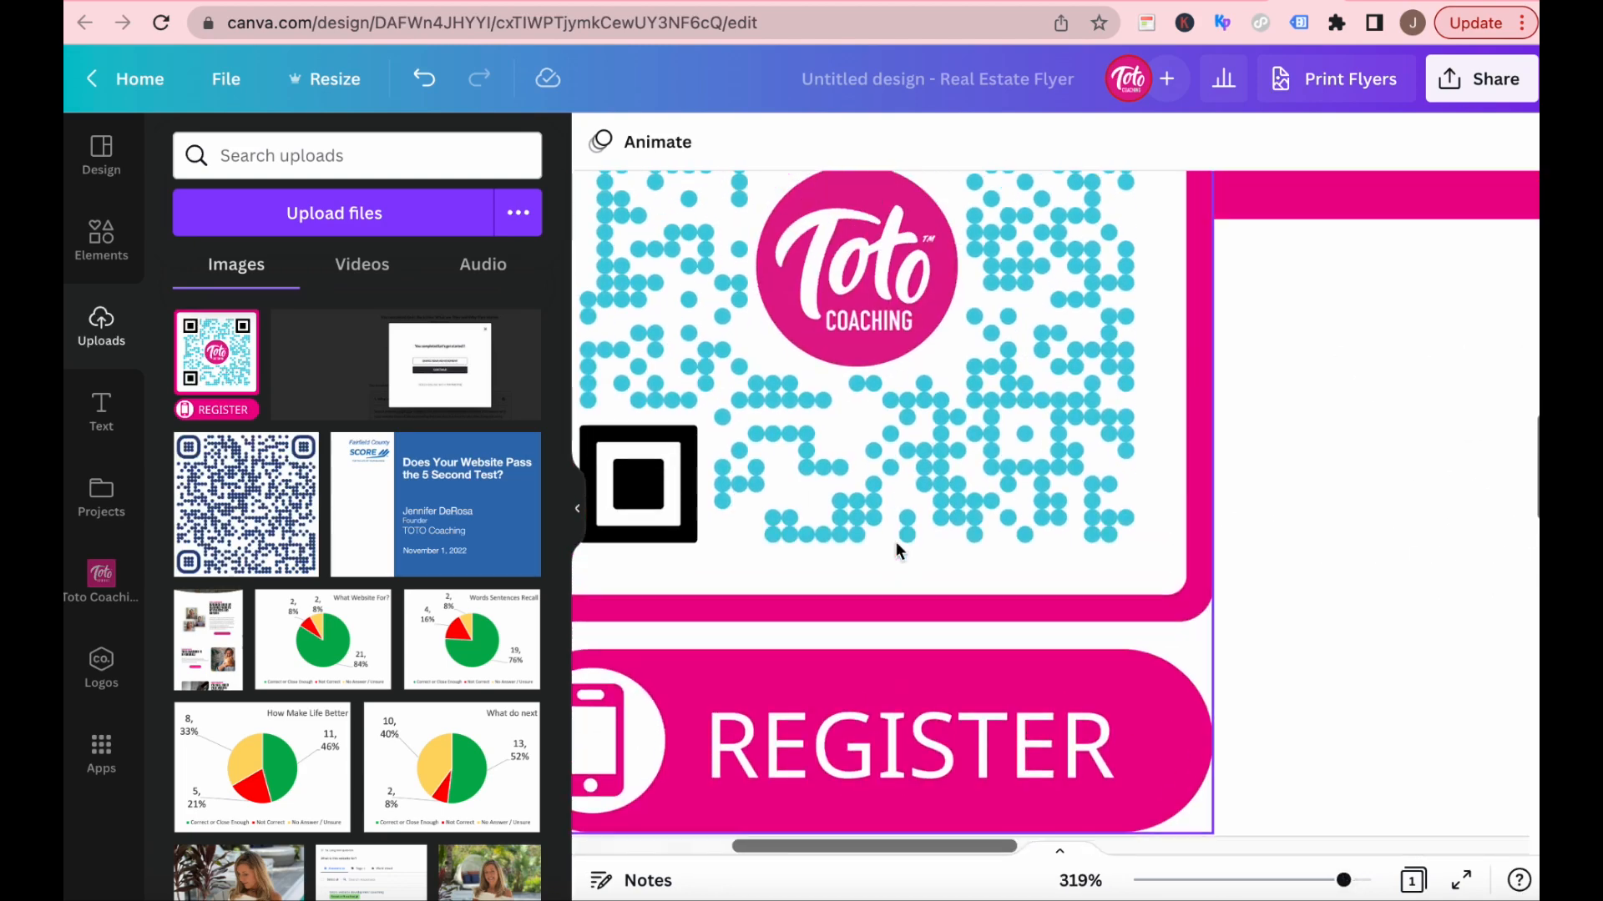
left_click_drag(1344, 881, 1292, 881)
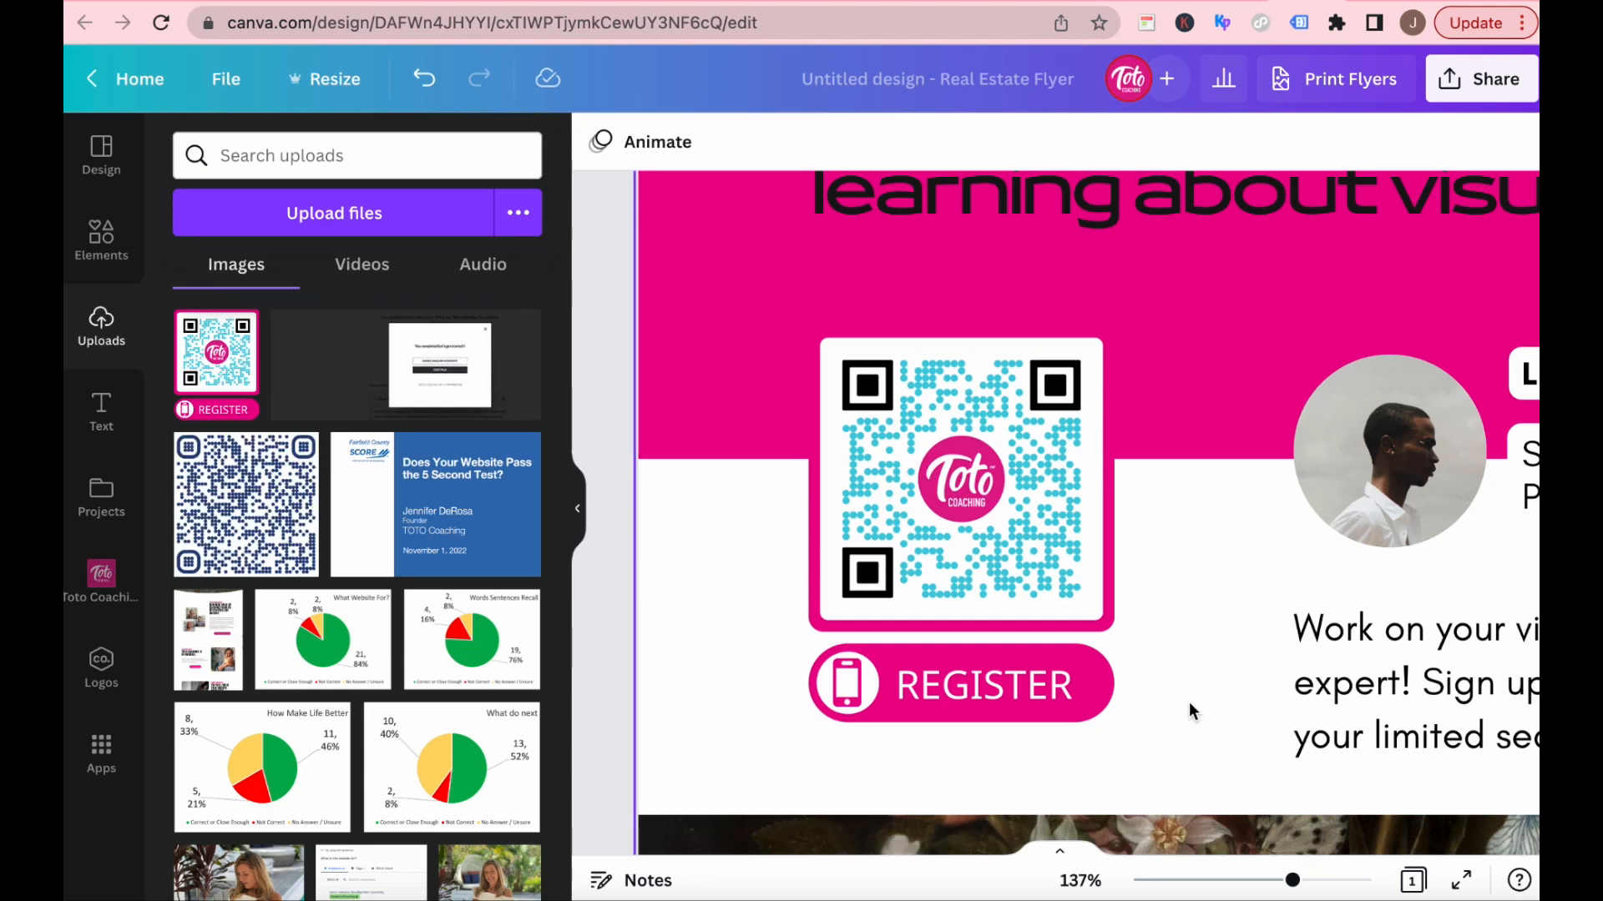